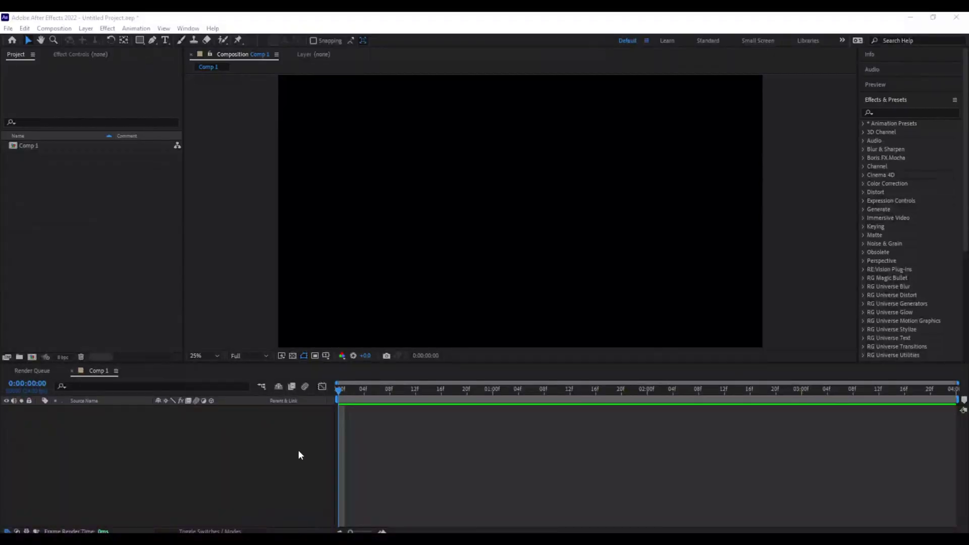
Import the Sonic2.[0000-0119].jpg image sequence from the BACKGROUND folder, add it to Comp 1 and preview the footage
right_click(125, 233)
mouse_move(227, 283)
click(282, 286)
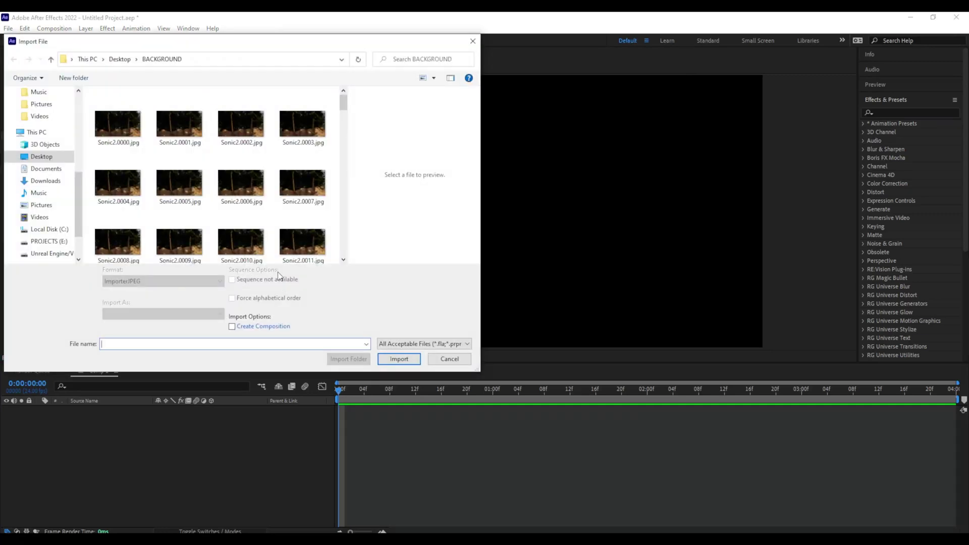
click(121, 127)
click(398, 359)
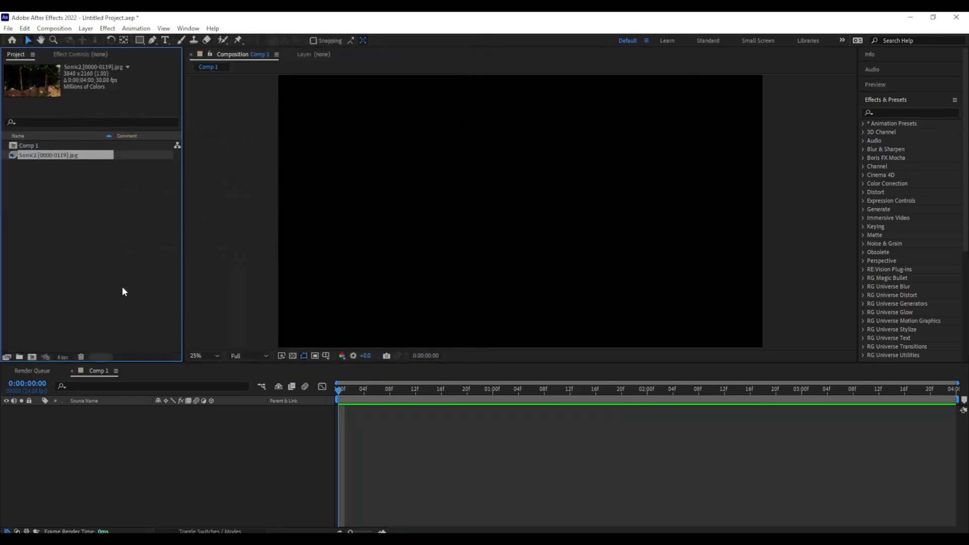
drag(80, 156, 147, 417)
key(space)
key(space)
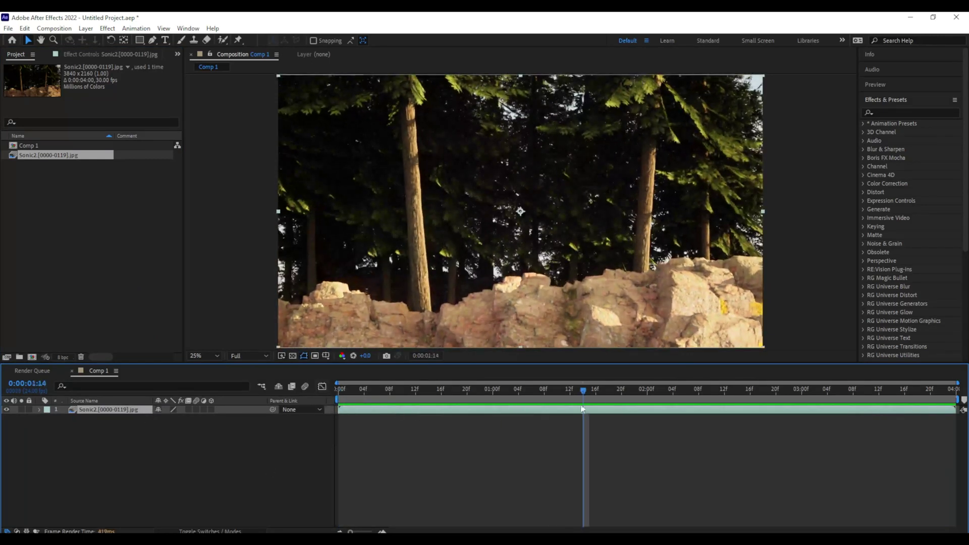
drag(584, 390, 318, 398)
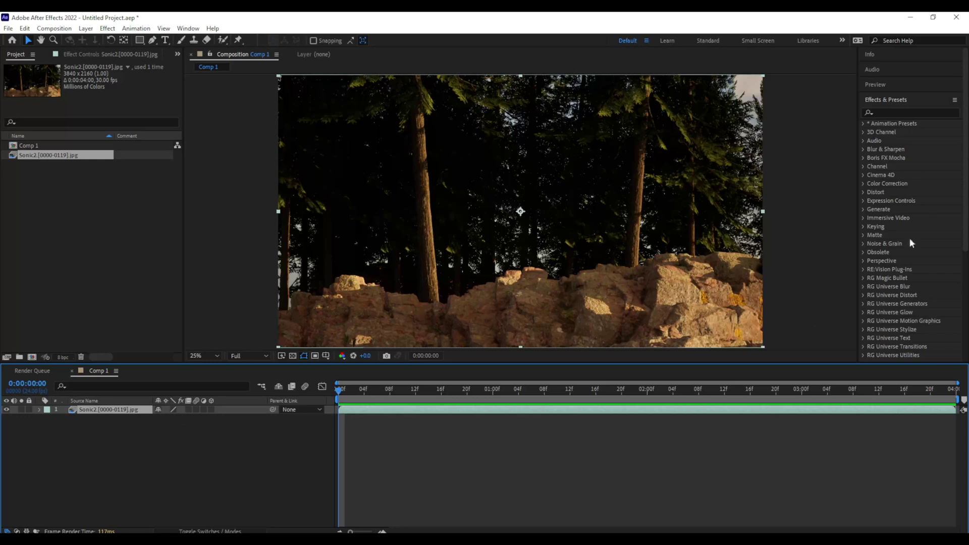
Run the 3D Camera Tracker on the Sonic2 footage layer and display its effect settings
click(878, 100)
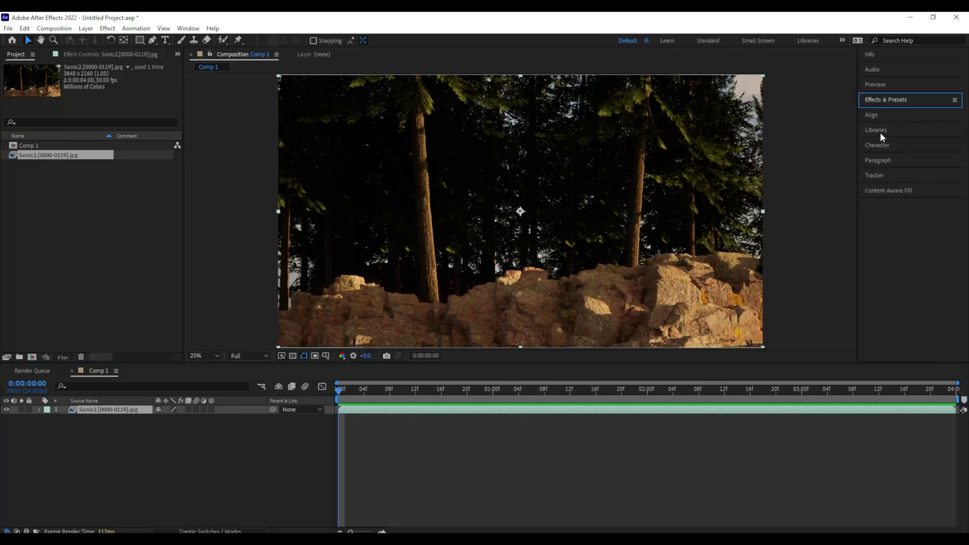
click(879, 175)
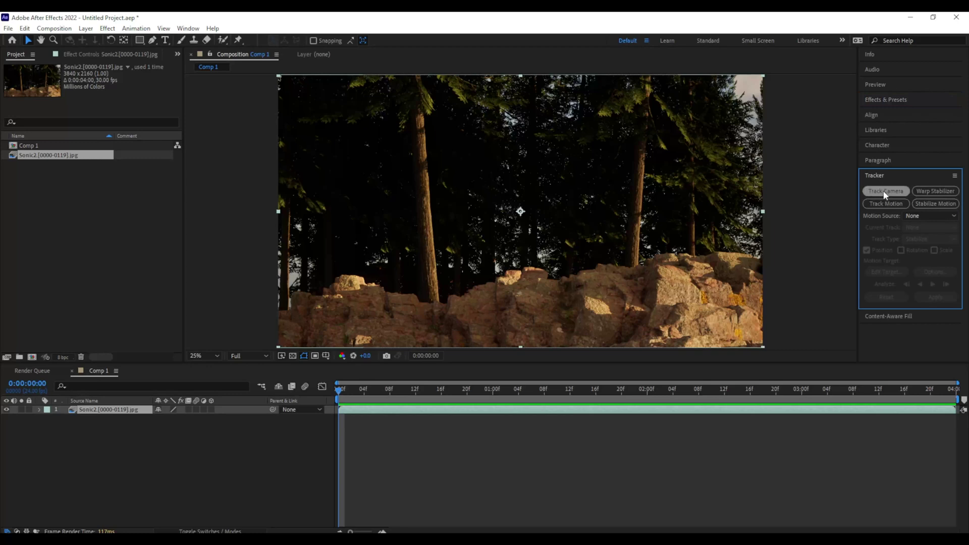
click(885, 193)
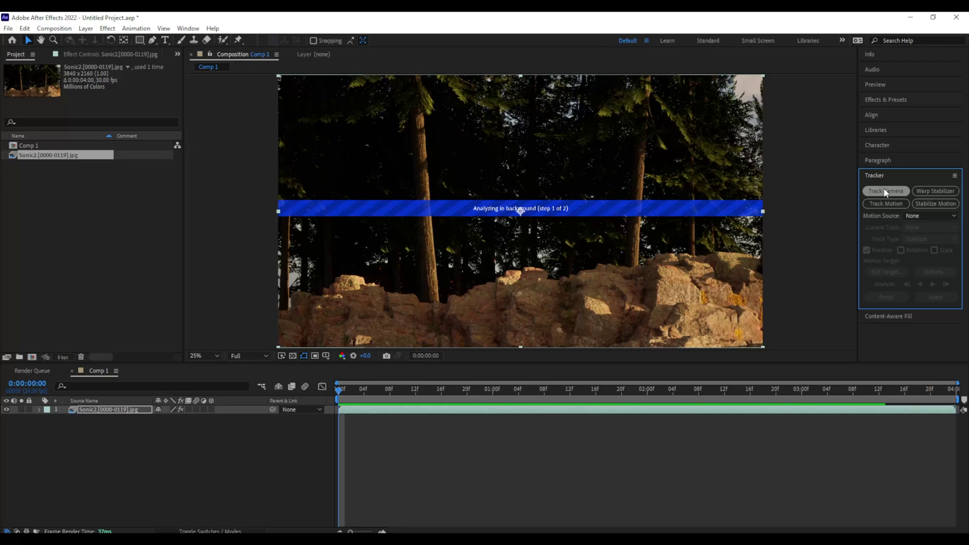
click(90, 56)
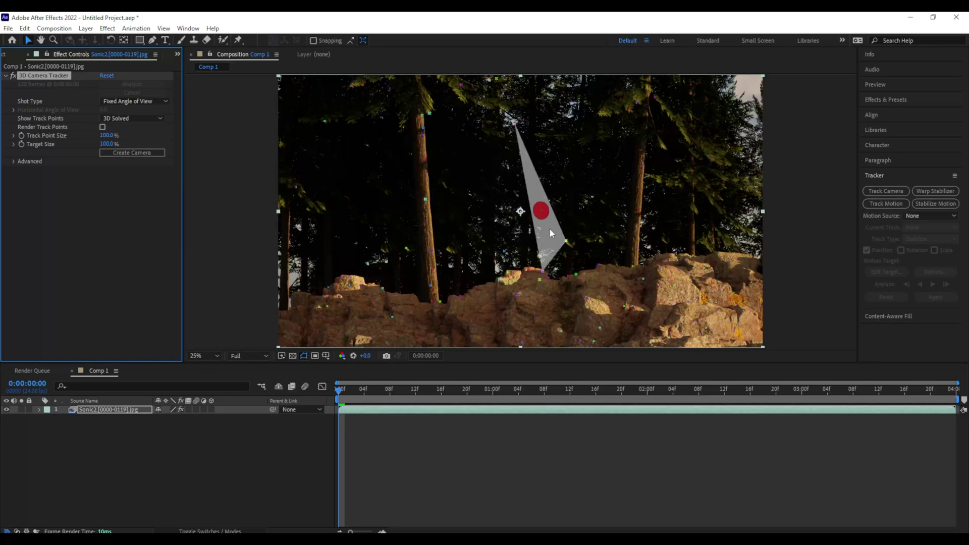
Create a track solid and a tracker camera from the track points midway between the two large tree trunks
right_click(538, 226)
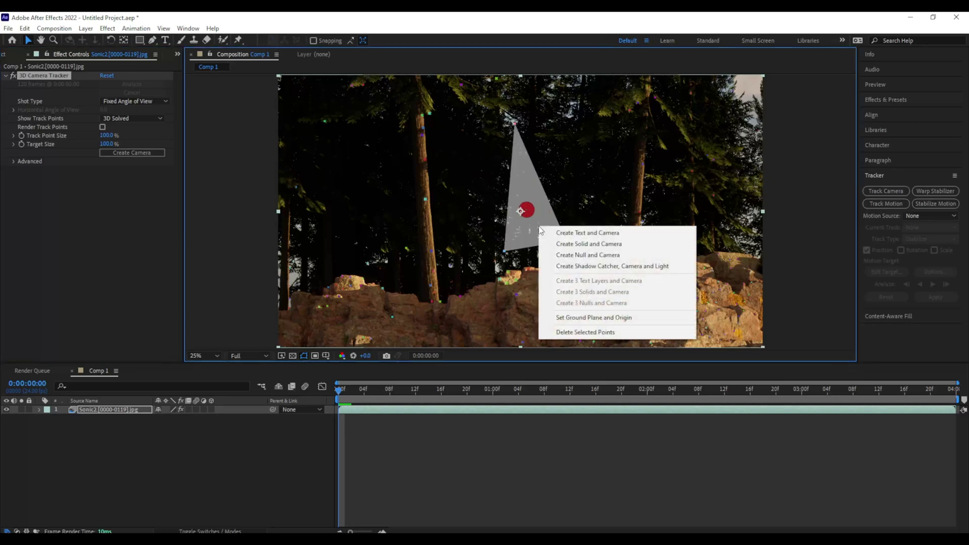
click(565, 247)
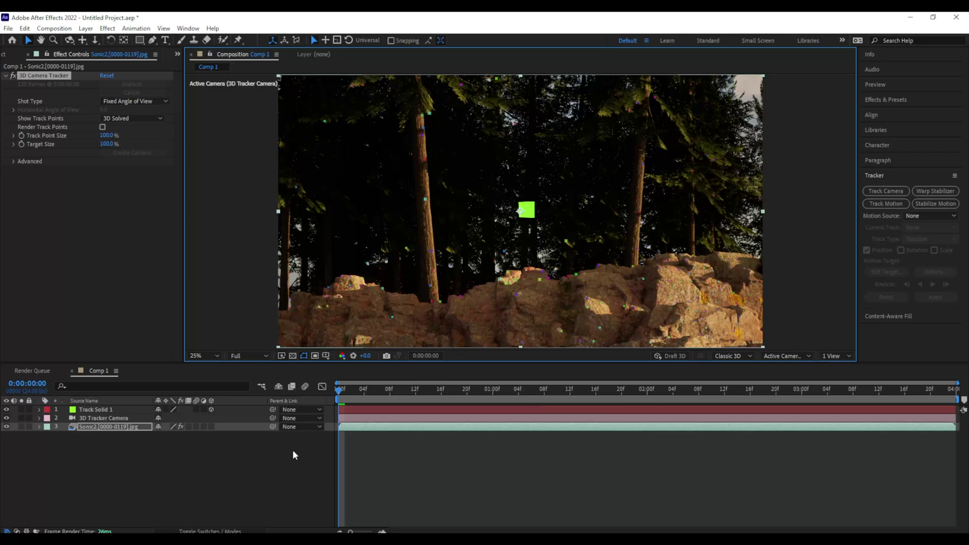
click(120, 420)
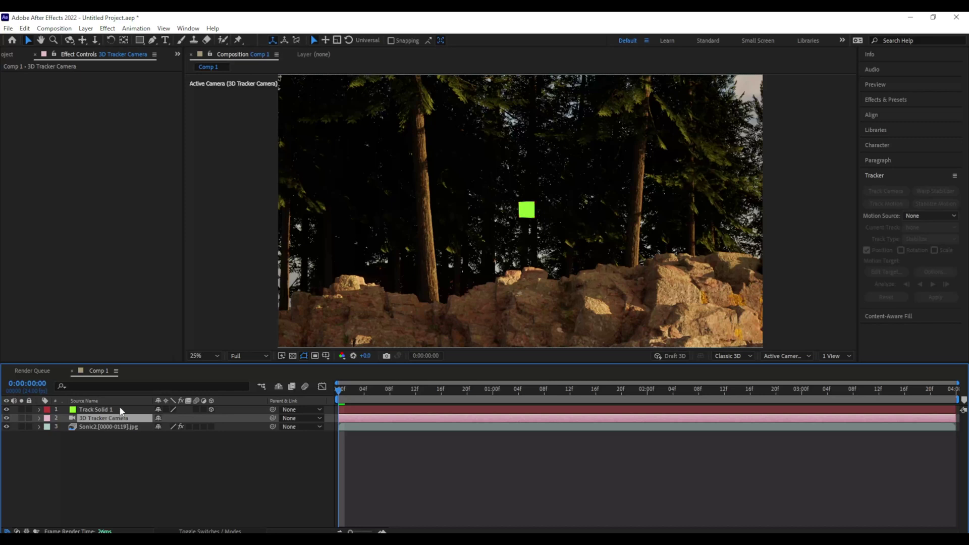
Pre-compose the Track Solid 1 layer as Ring, leaving all attributes in Comp 1
click(121, 410)
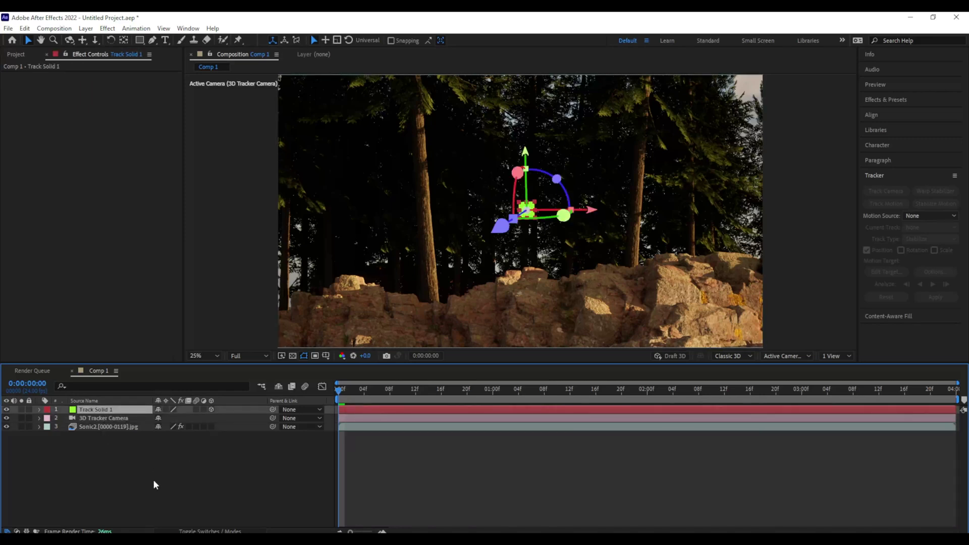
right_click(127, 411)
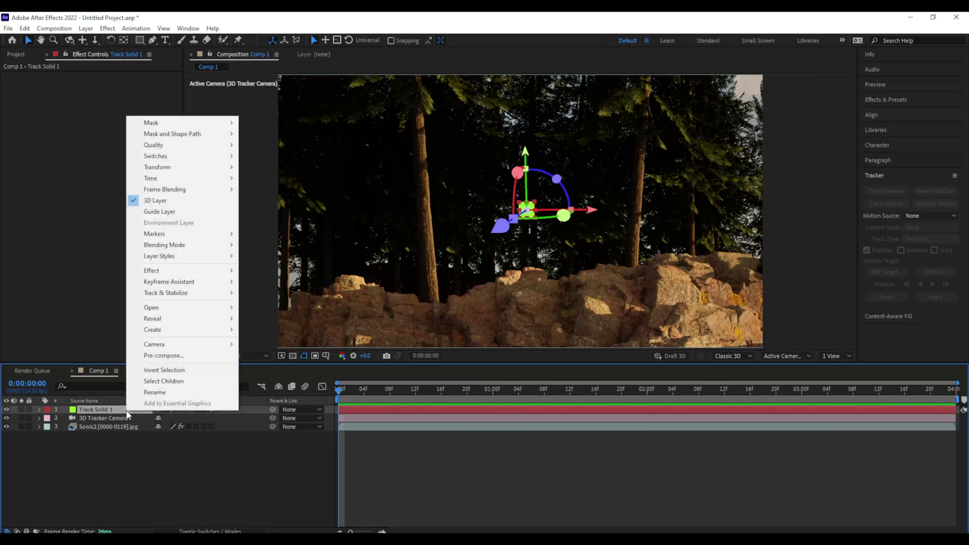
click(163, 356)
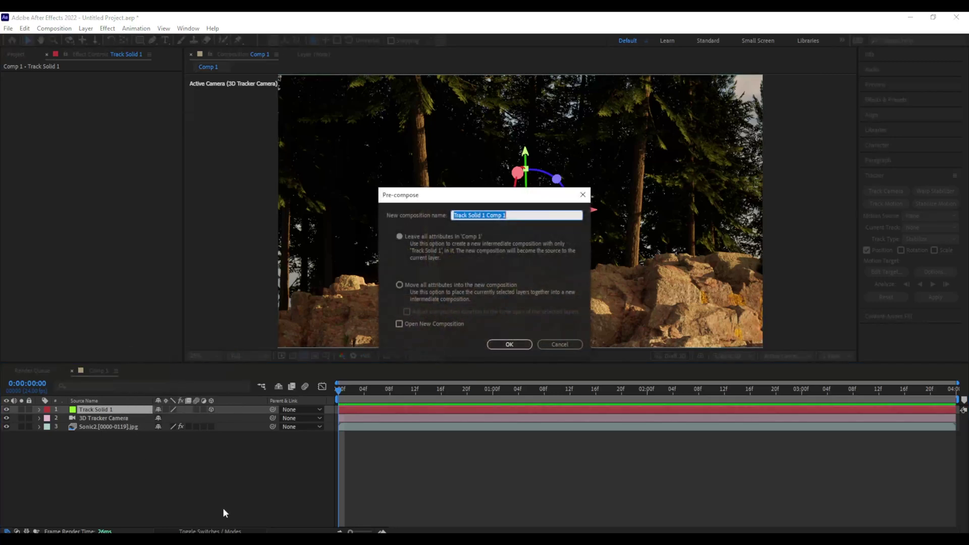
text(Ring)
key(Return)
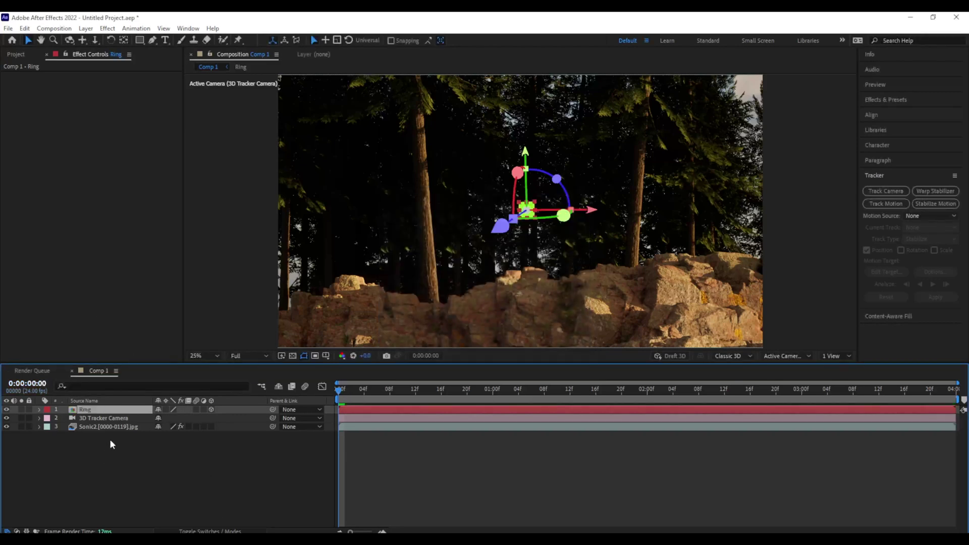
Open the Ring composition and delete the green track solid inside it
double_click(120, 411)
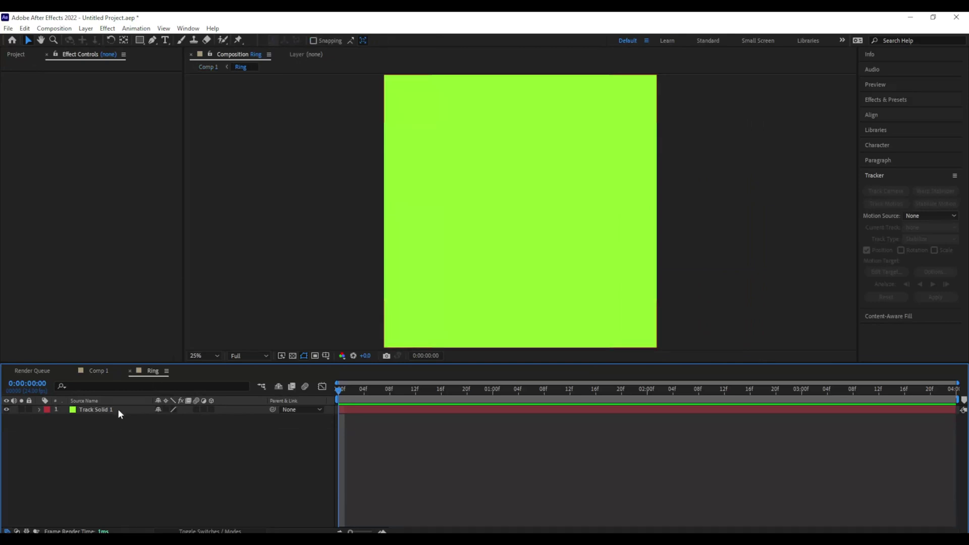
click(119, 409)
key(Delete)
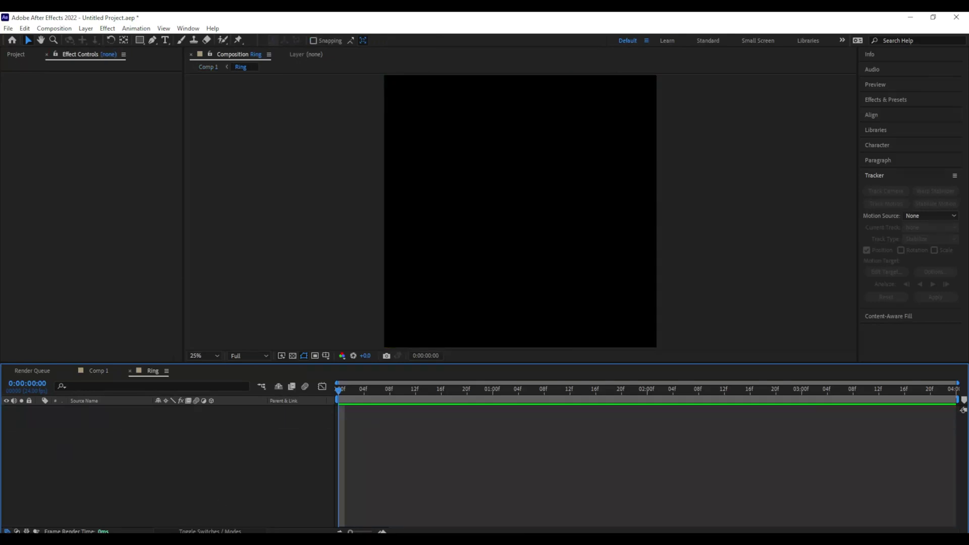
click(129, 277)
click(15, 55)
right_click(94, 246)
mouse_move(171, 297)
click(266, 298)
scroll(43, 176, up, 3)
click(41, 112)
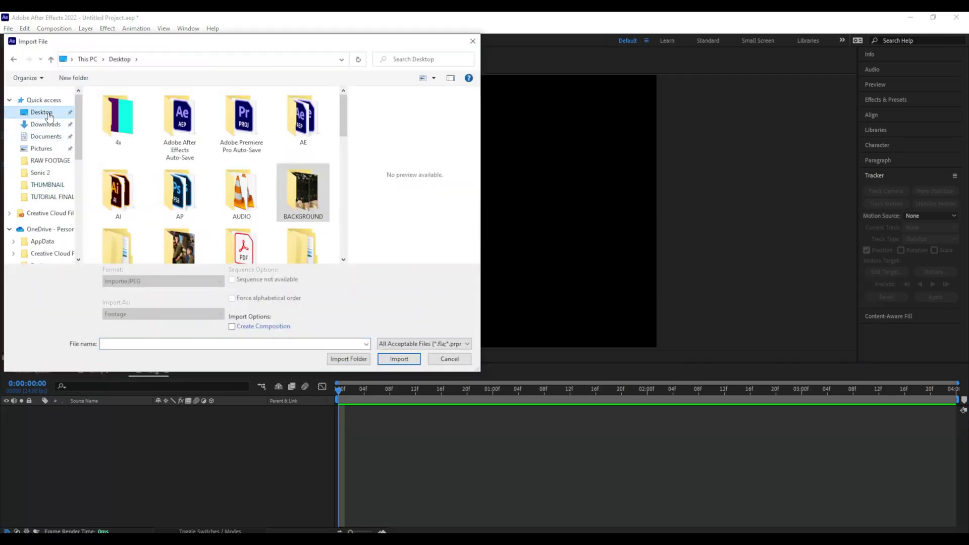
scroll(247, 215, down, 3)
click(247, 214)
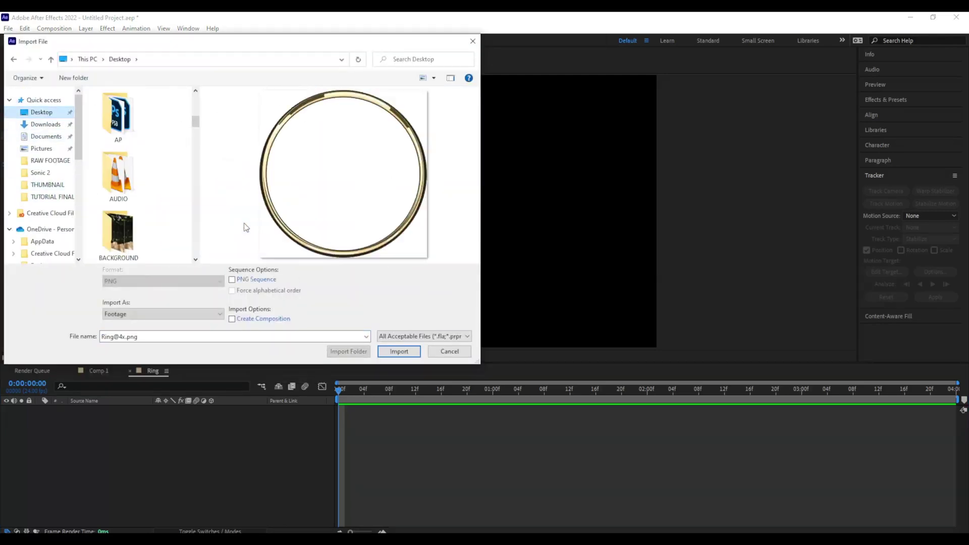
click(399, 351)
drag(54, 166, 190, 426)
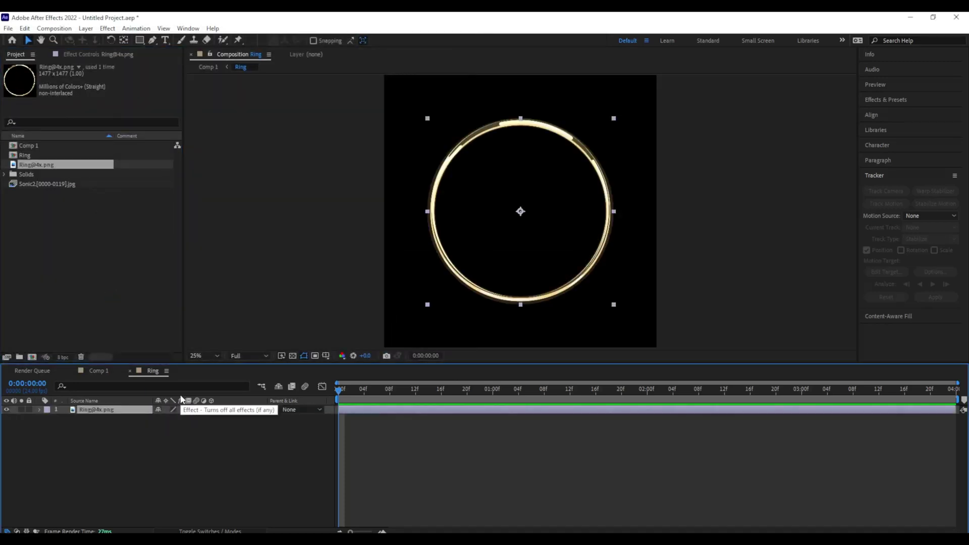
In Comp 1, scale the Ring layer to 928%, rotate it slightly around its vertical axis to face the camera, and preview it
click(99, 371)
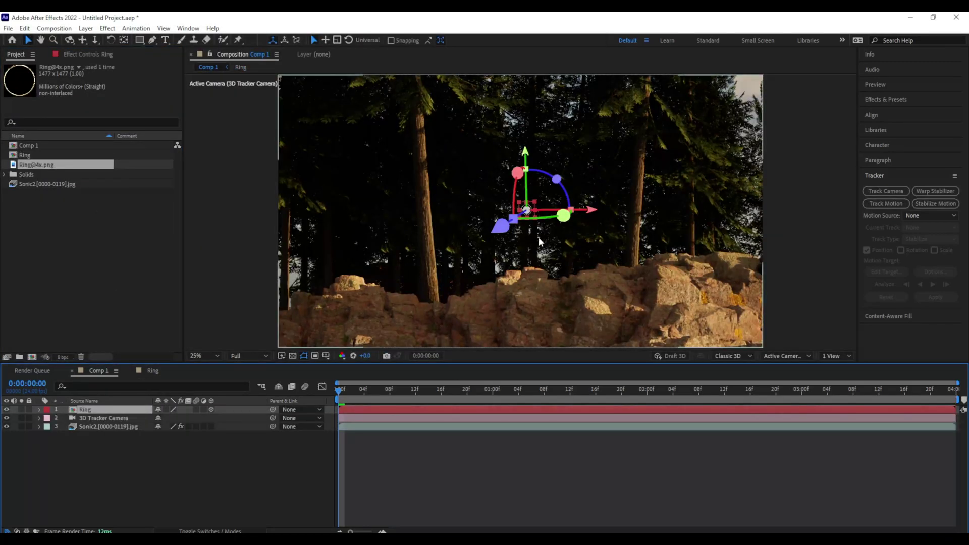
key(s)
drag(169, 418, 452, 449)
drag(564, 216, 569, 214)
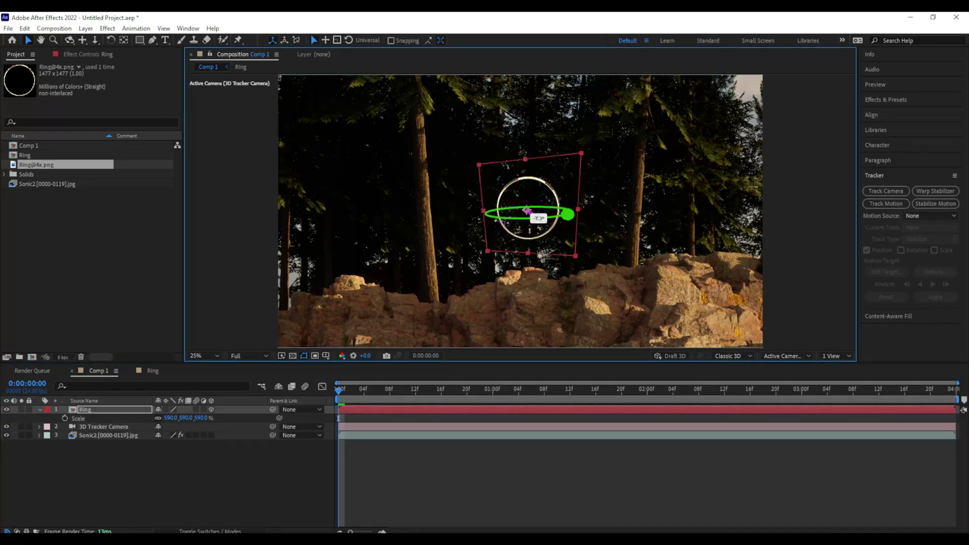
click(827, 243)
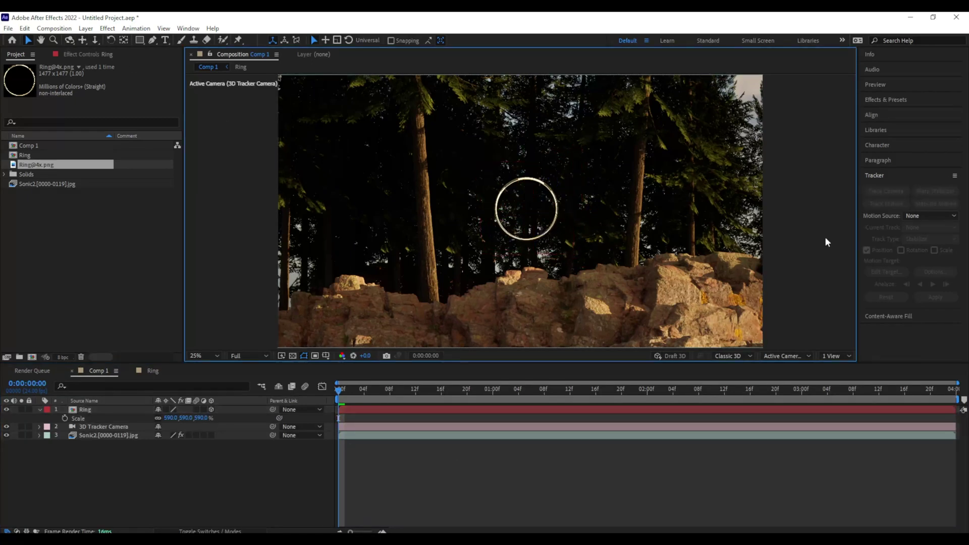
drag(171, 418, 345, 379)
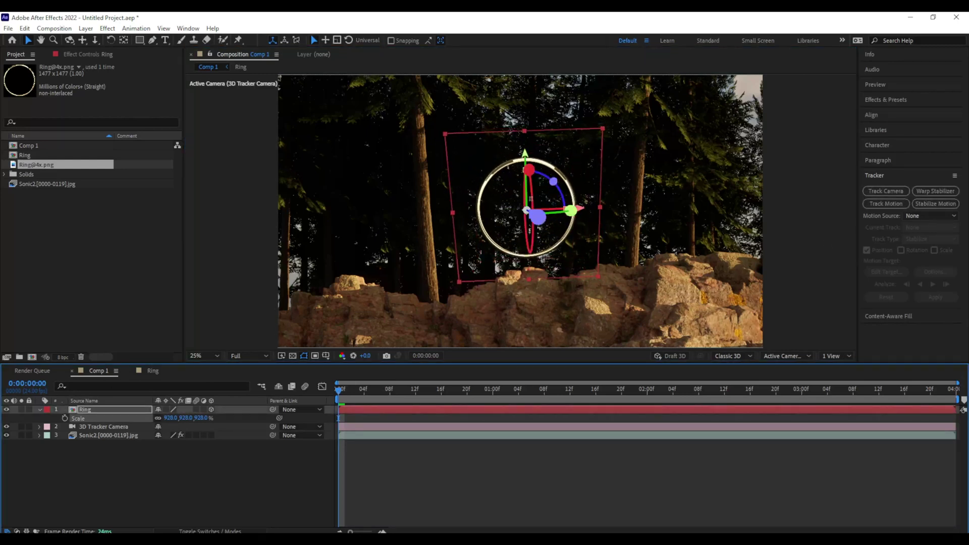
click(804, 250)
key(space)
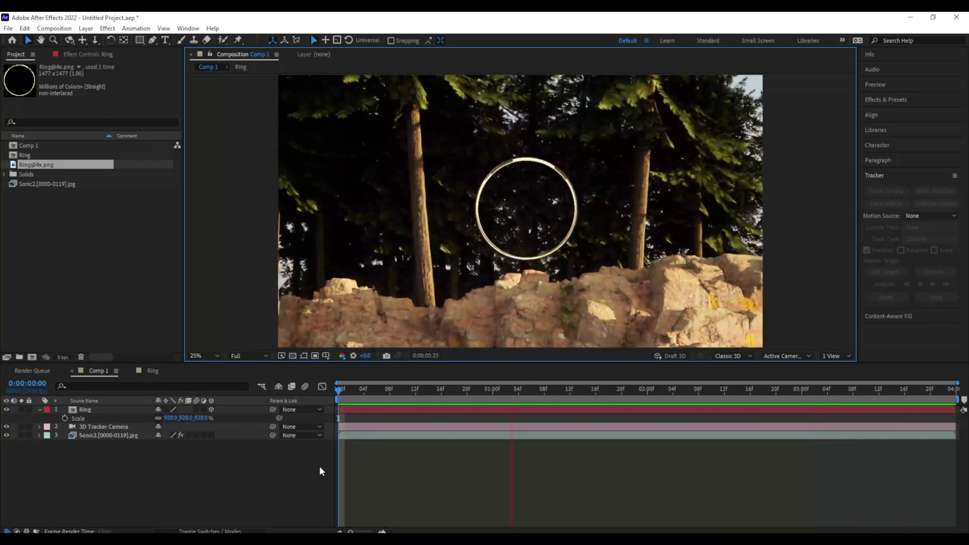
key(space)
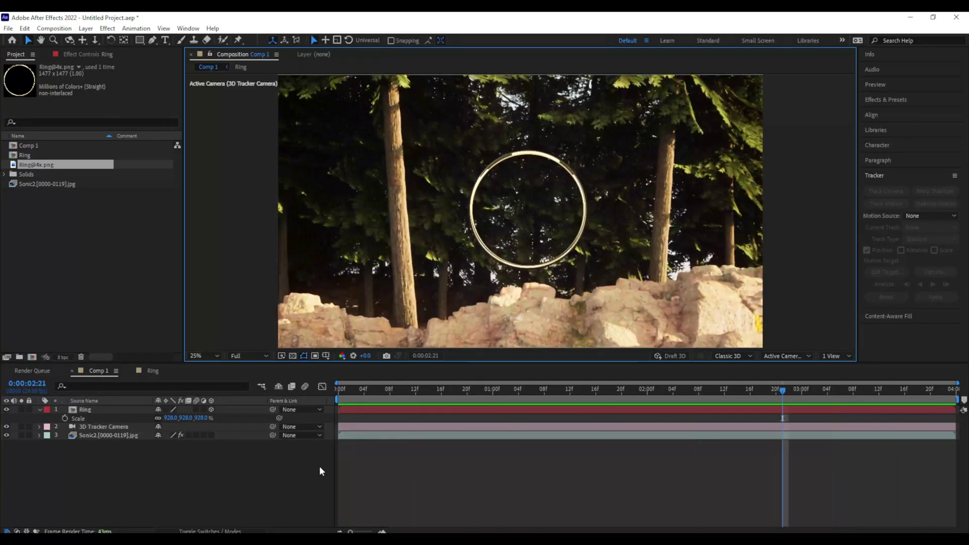
Keyframe the Ring layer's Z Rotation from 0 at the first frame to 2 revolutions at the composition's end, and preview the spin
drag(784, 391, 291, 390)
click(86, 409)
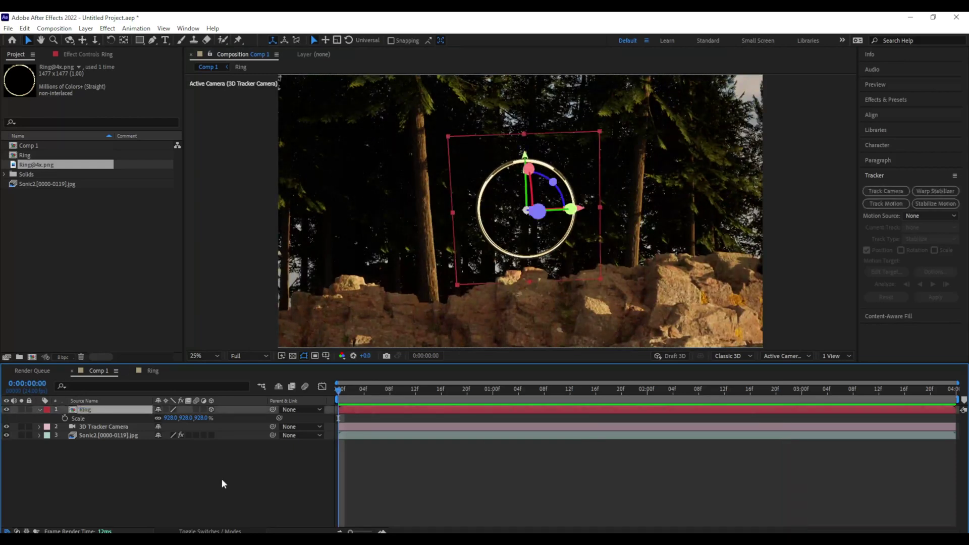
key(r)
click(64, 444)
key(End)
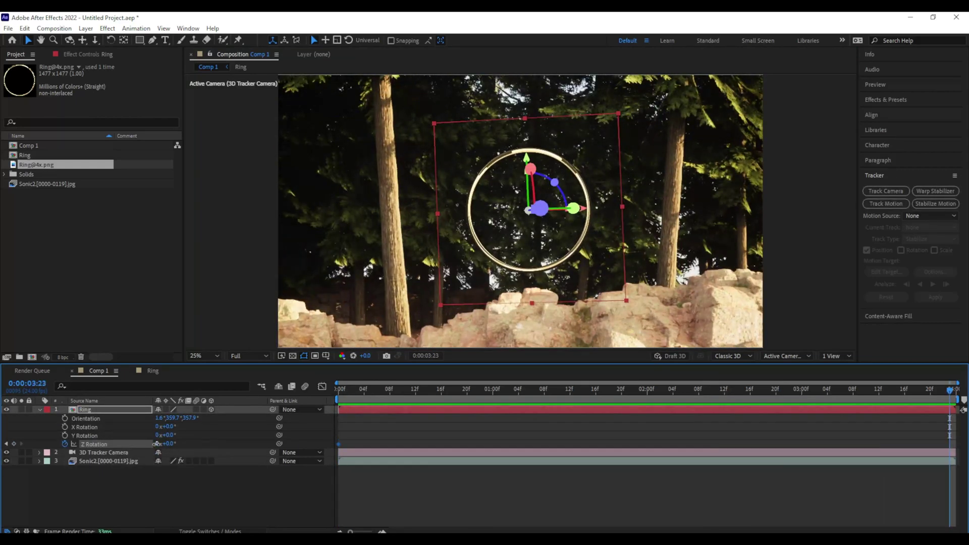
click(157, 444)
text(2)
click(230, 475)
drag(950, 445, 955, 446)
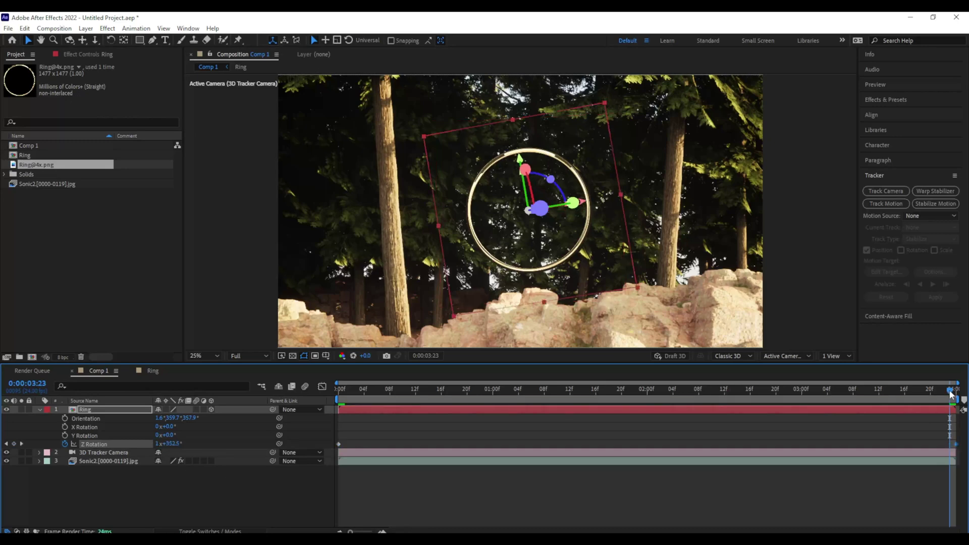
key(Home)
key(space)
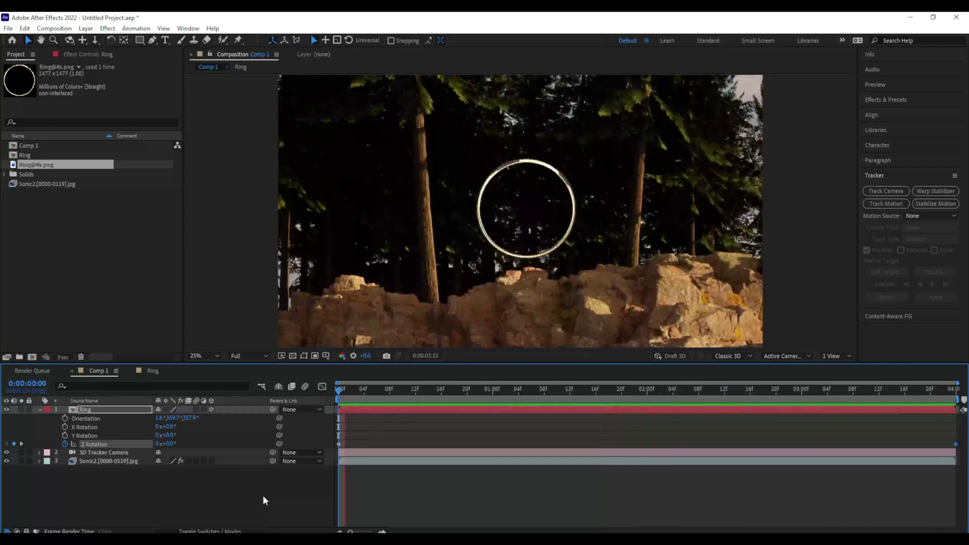
key(space)
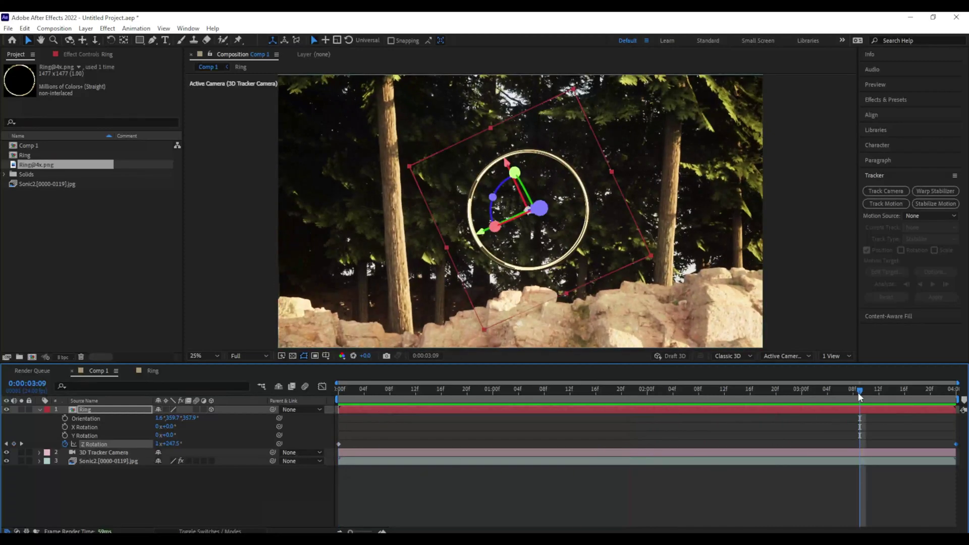
Set a Scale keyframe of 928% on the Ring layer at 0:00:02:00
drag(859, 391, 253, 372)
click(110, 409)
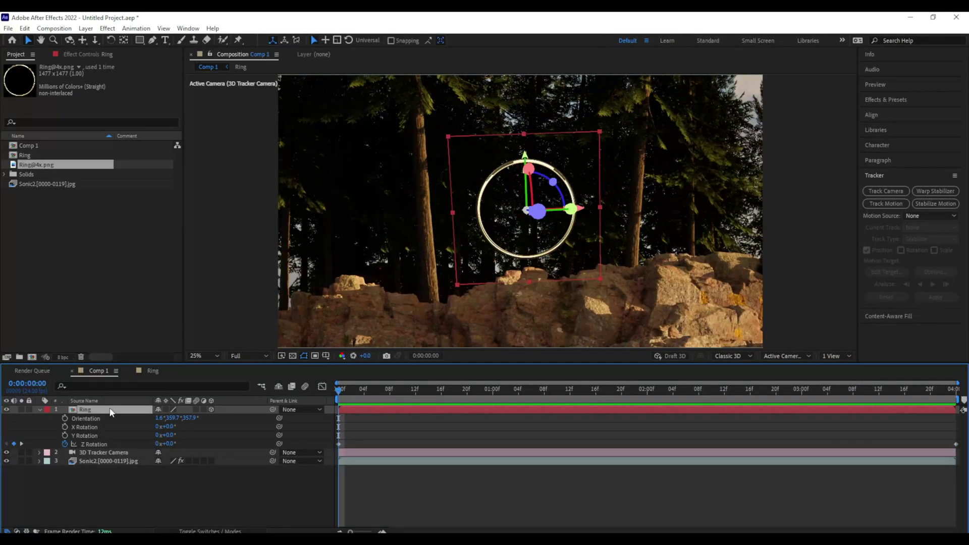
key(s)
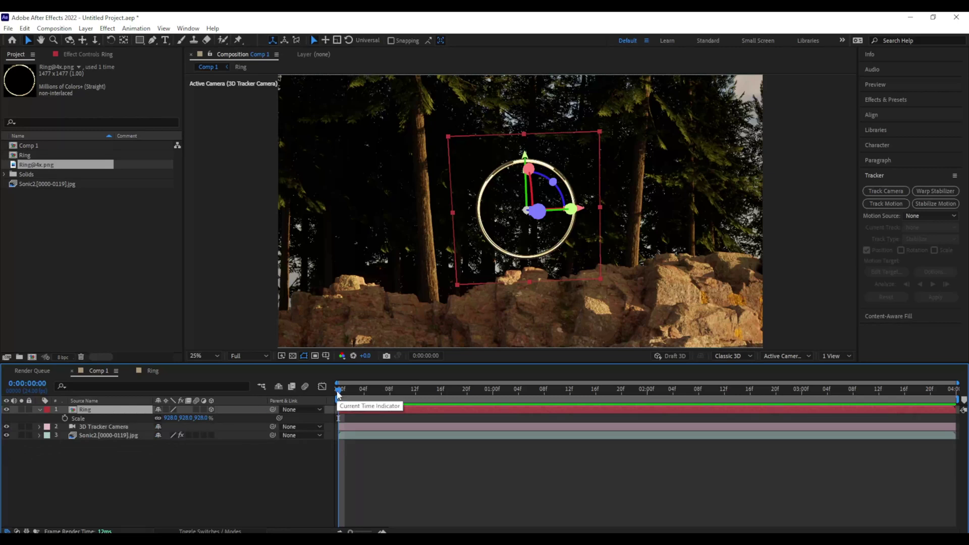
drag(338, 394, 648, 422)
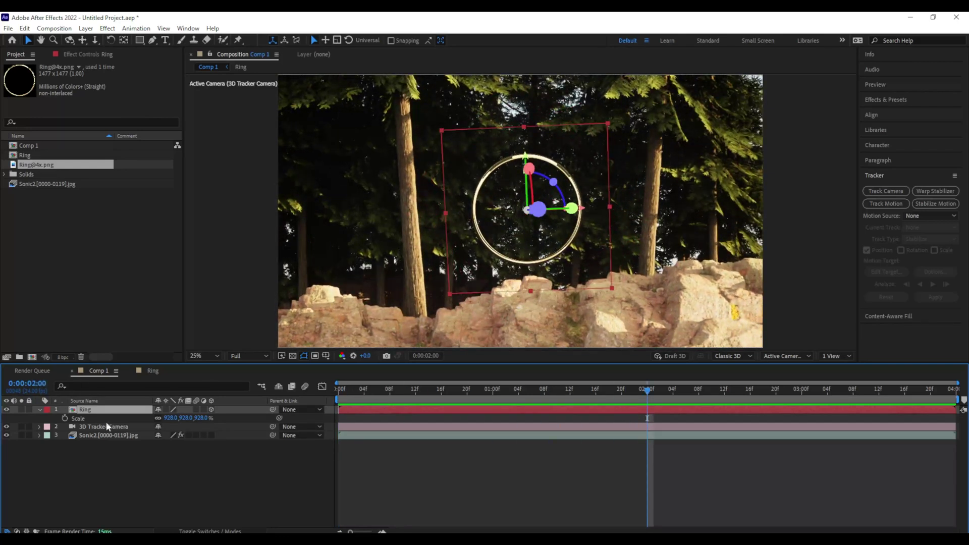
click(65, 419)
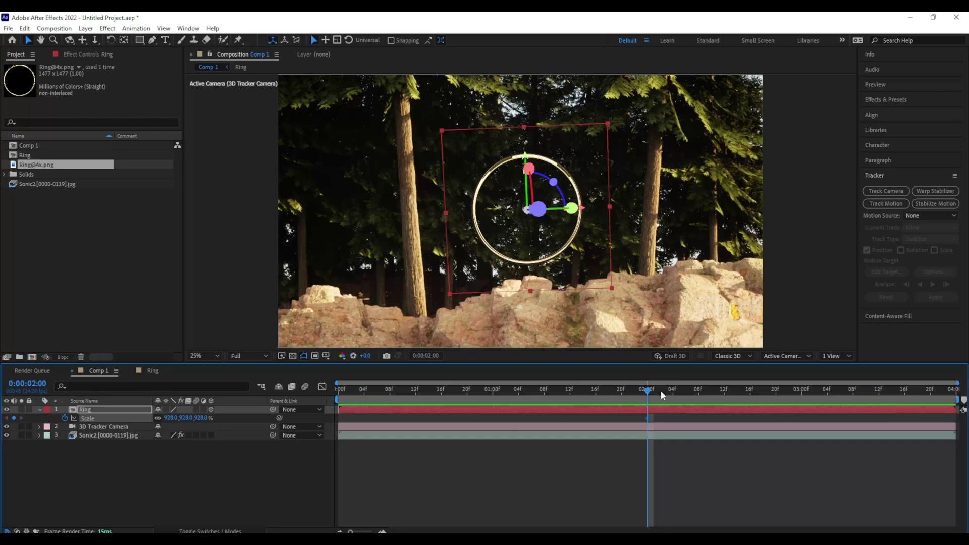
Set a Scale keyframe of 0% on the Ring layer at the first frame and preview the growth
drag(650, 394, 326, 393)
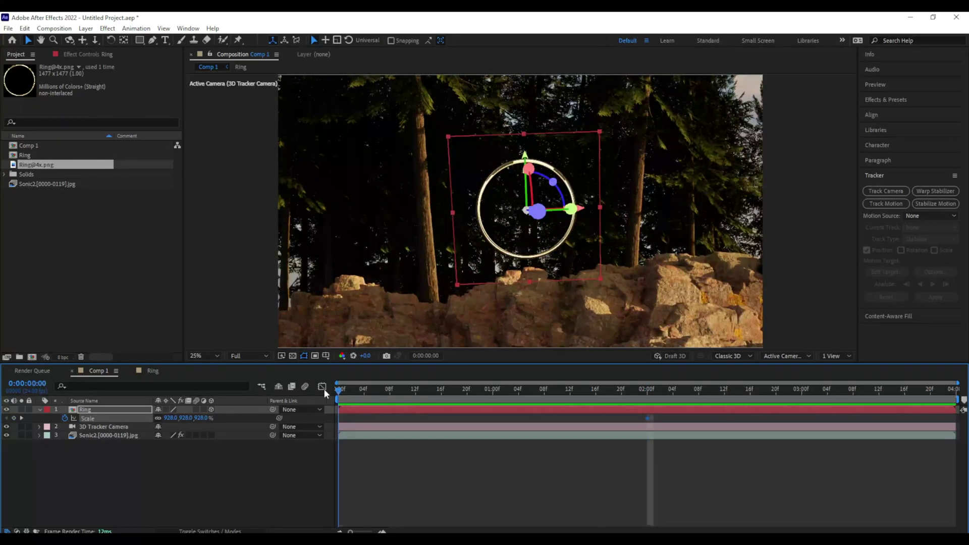
text(0)
key(Return)
key(space)
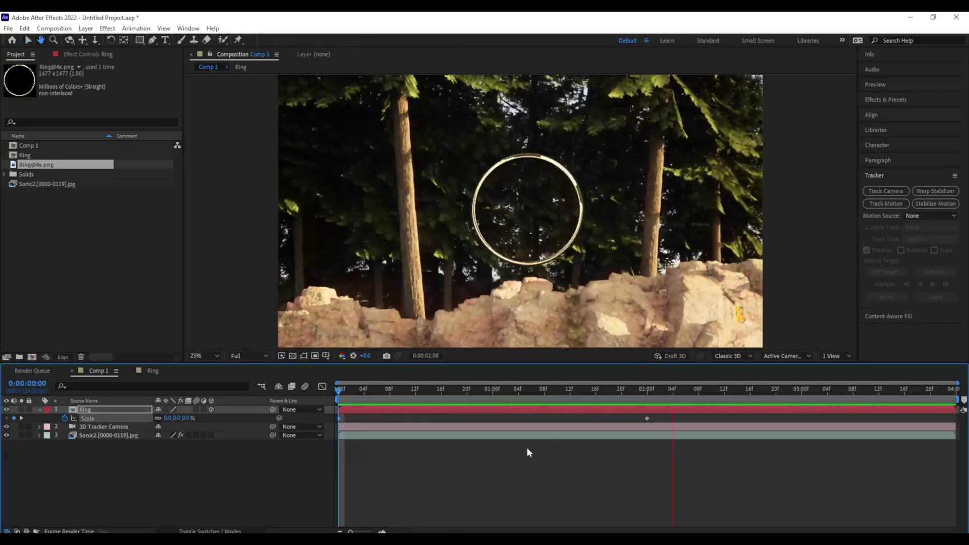
Move the Ring layer's 928% Scale keyframe to 0:00:00:16 and preview the faster growth
drag(676, 390, 502, 395)
drag(647, 418, 442, 418)
key(space)
key(space)
key(space)
key(space)
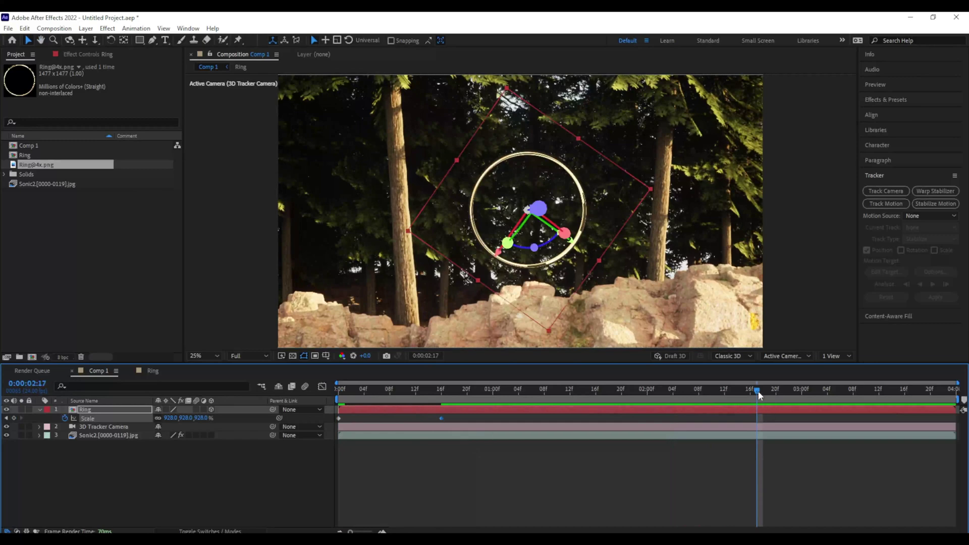
key(space)
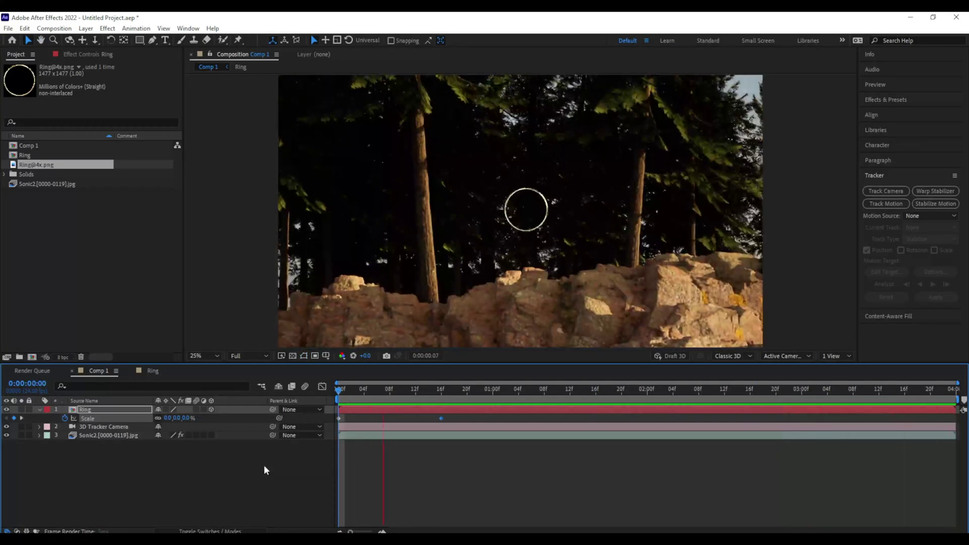
key(space)
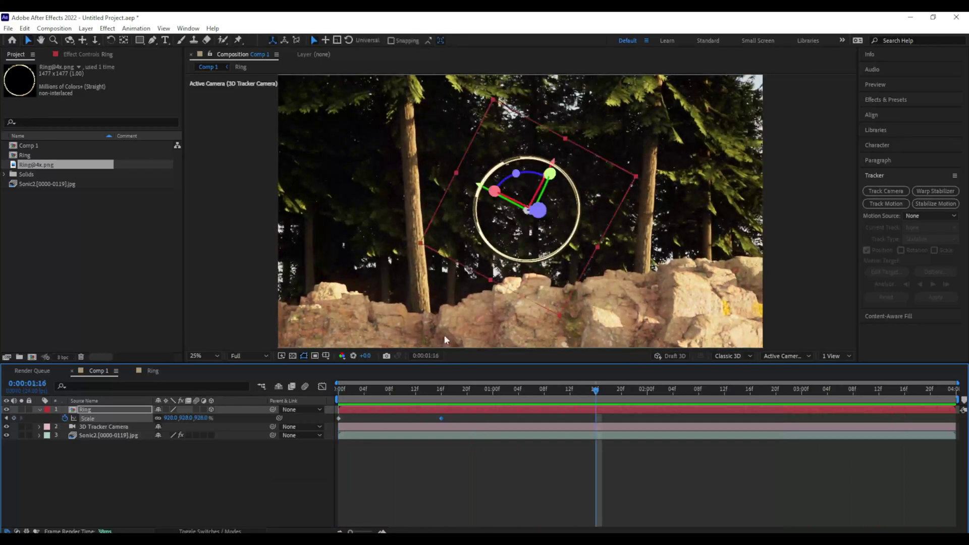
Apply Easy Ease to both Scale keyframes of the Ring layer and preview the animation from the start
drag(463, 418, 338, 420)
right_click(339, 419)
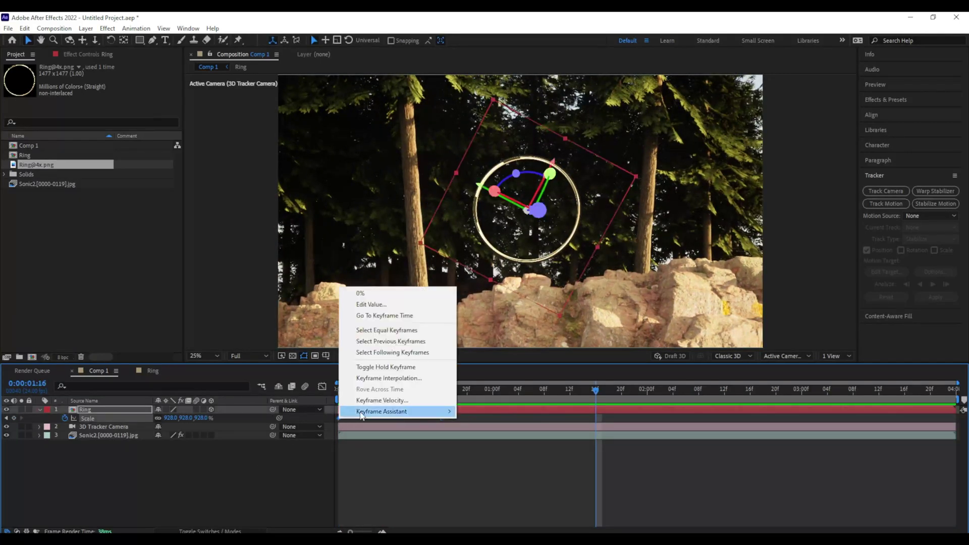
mouse_move(399, 411)
click(510, 442)
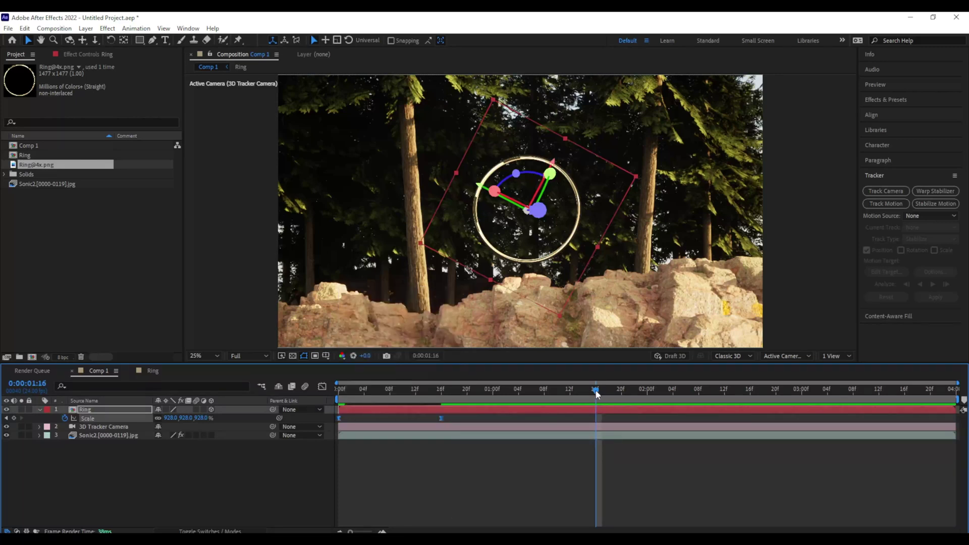
drag(597, 393, 328, 400)
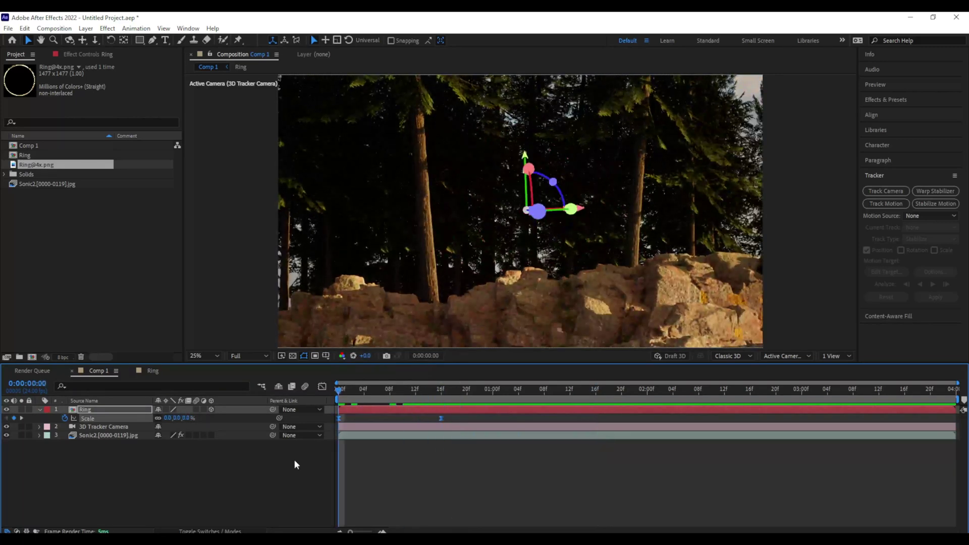
key(space)
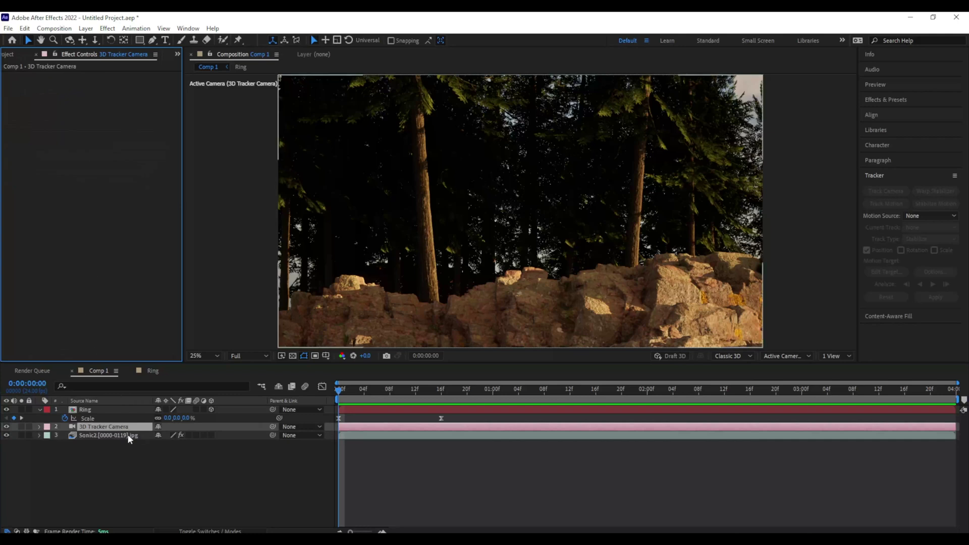
Create a solid from the 3D Camera Tracker points at the ring's centre between the two tree trunks
click(128, 436)
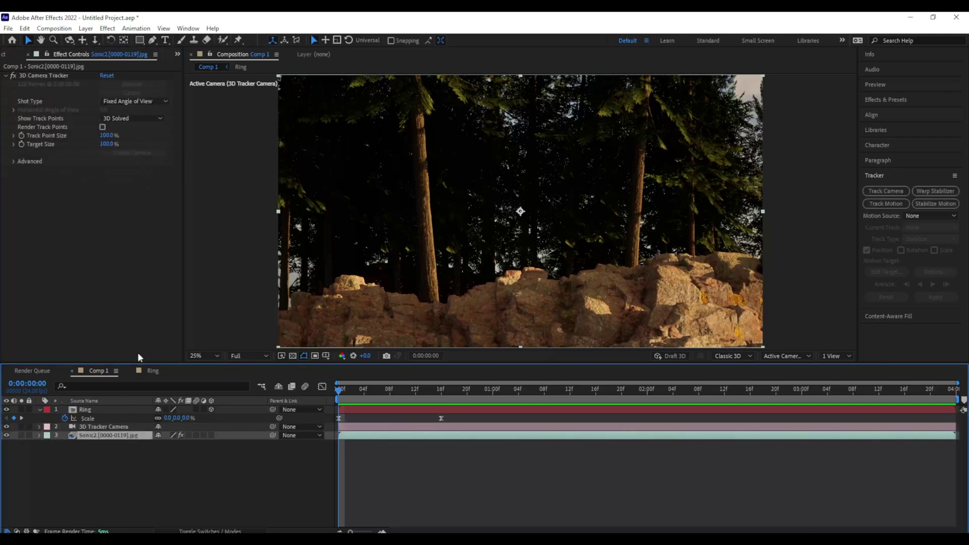
click(49, 76)
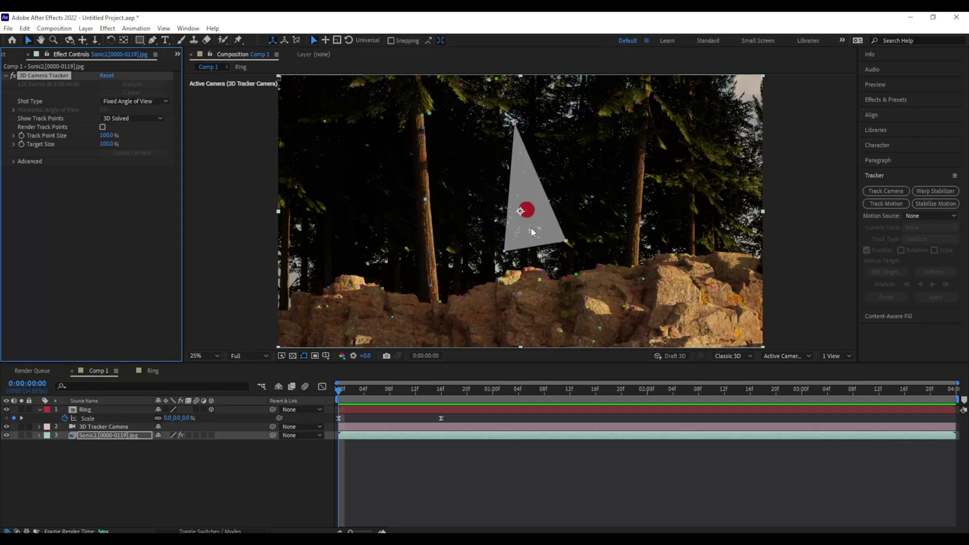
right_click(532, 229)
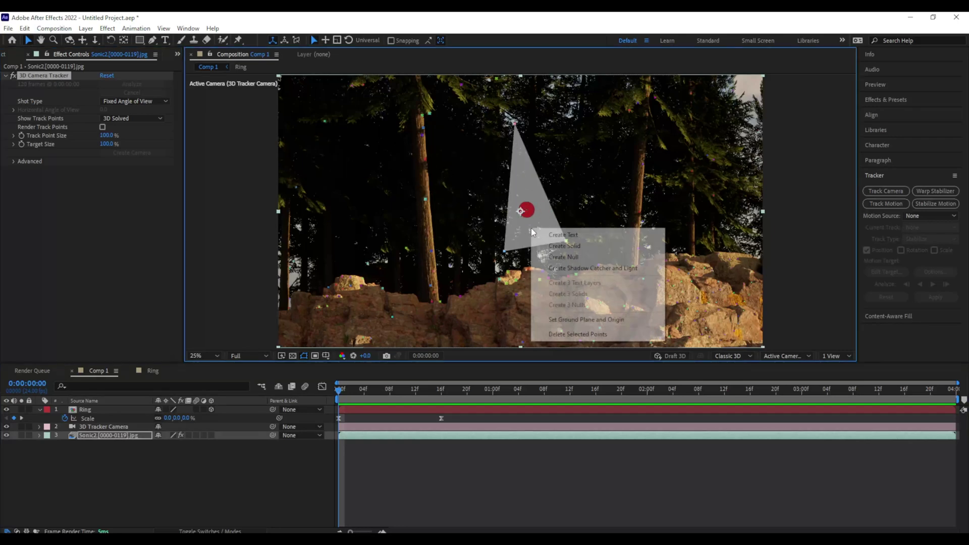
click(579, 247)
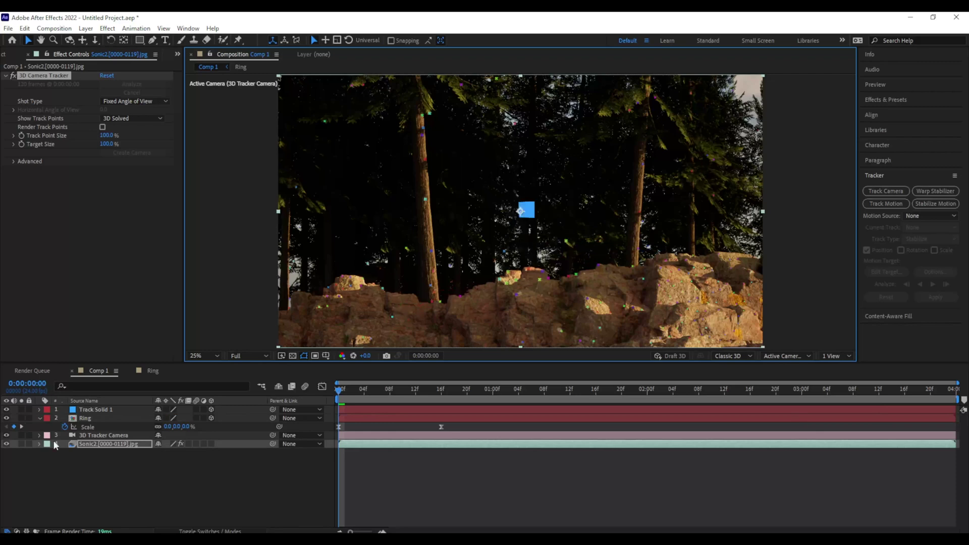
Pre-compose the Track Solid 1 layer as White, leaving all attributes in Comp 1
click(99, 409)
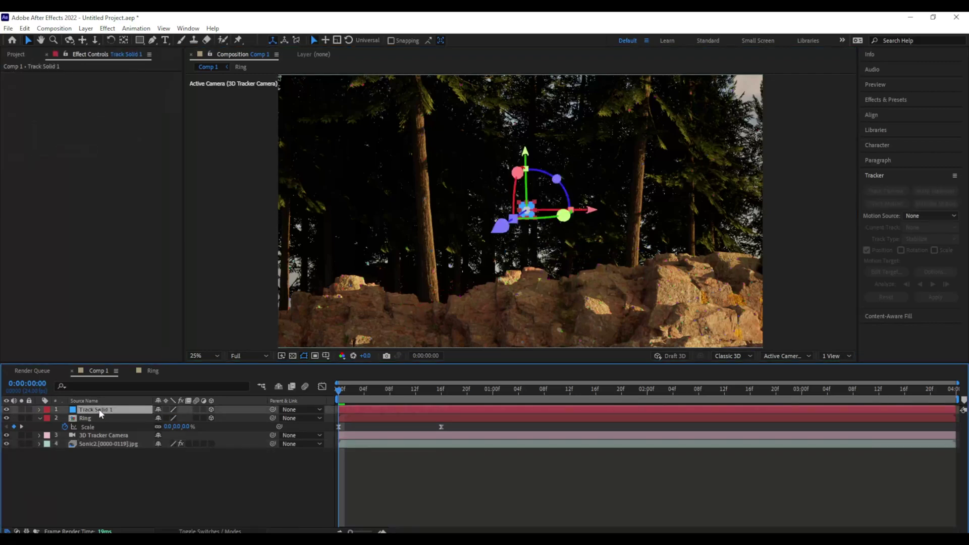
right_click(98, 409)
click(156, 354)
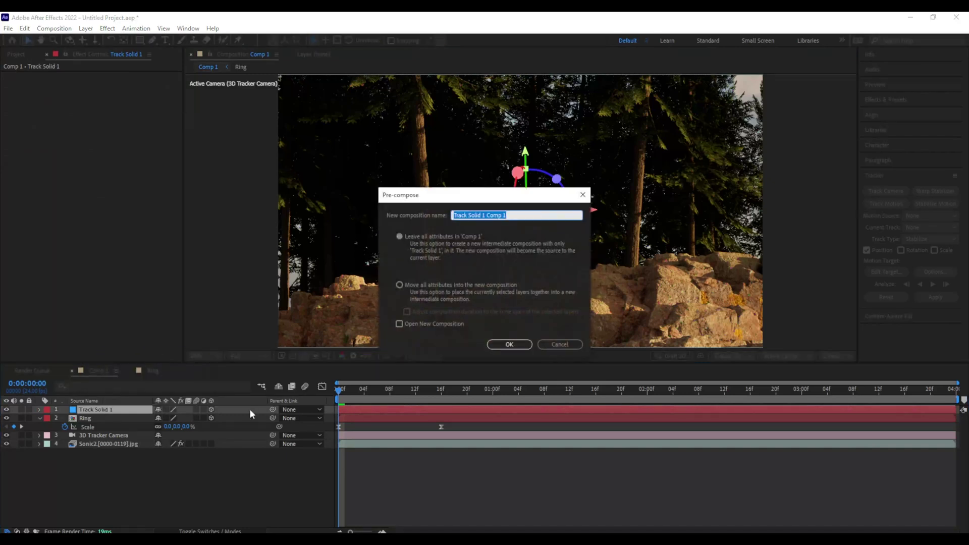
text(White)
key(Return)
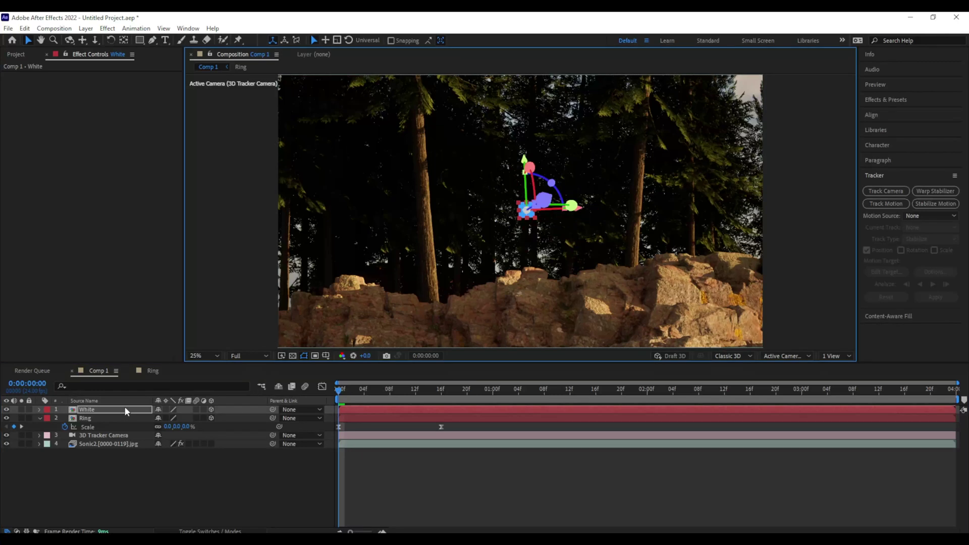
In the White composition, delete the blue solid and draw a large centred white circle with the Ellipse tool
double_click(125, 410)
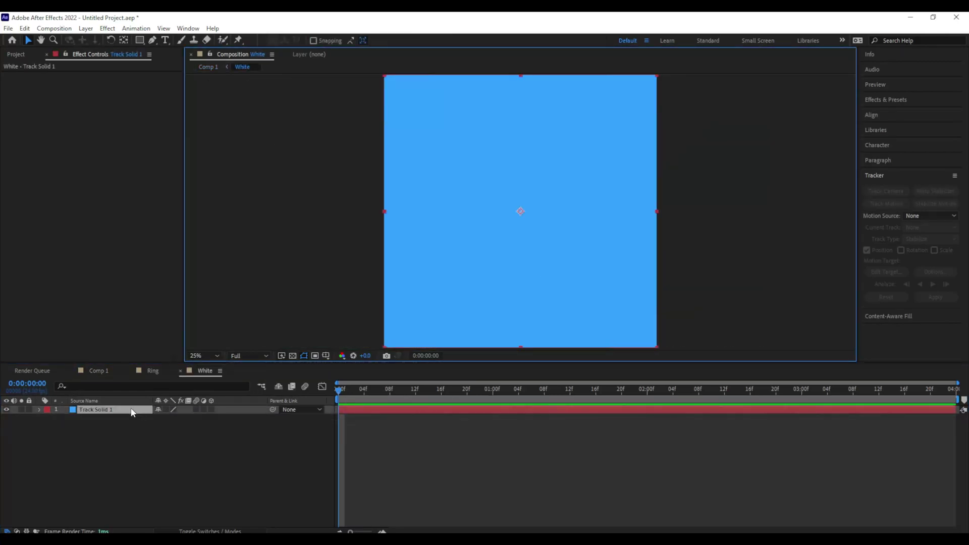
key(Delete)
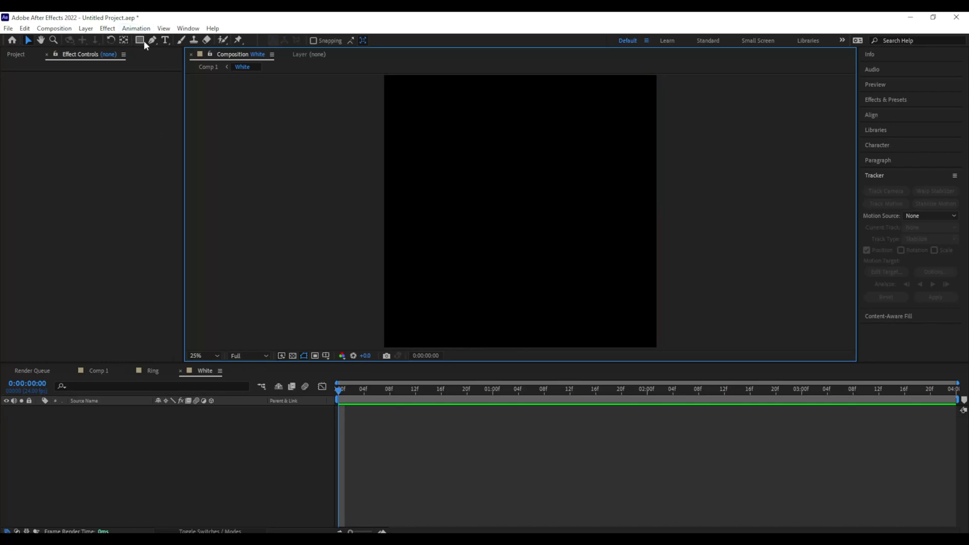
drag(144, 43, 174, 59)
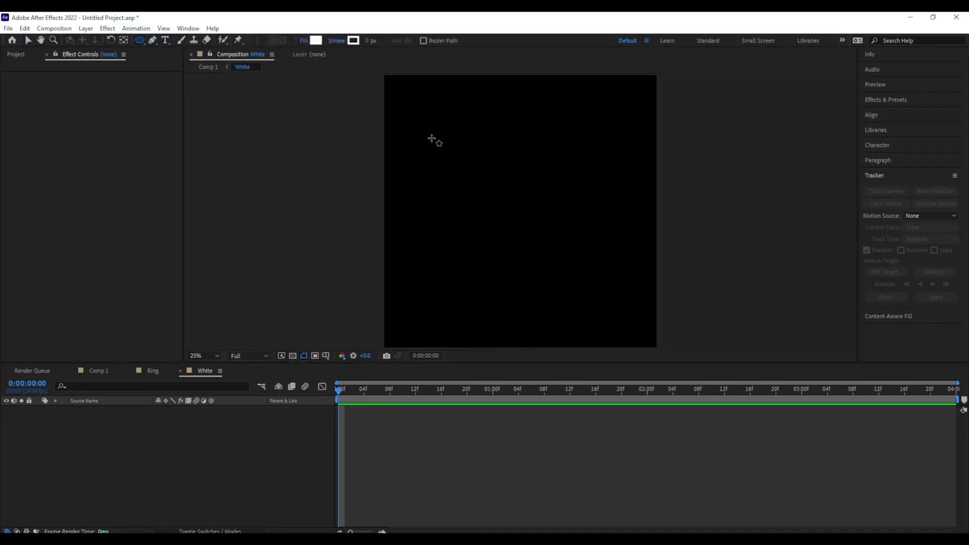
drag(405, 95, 618, 325)
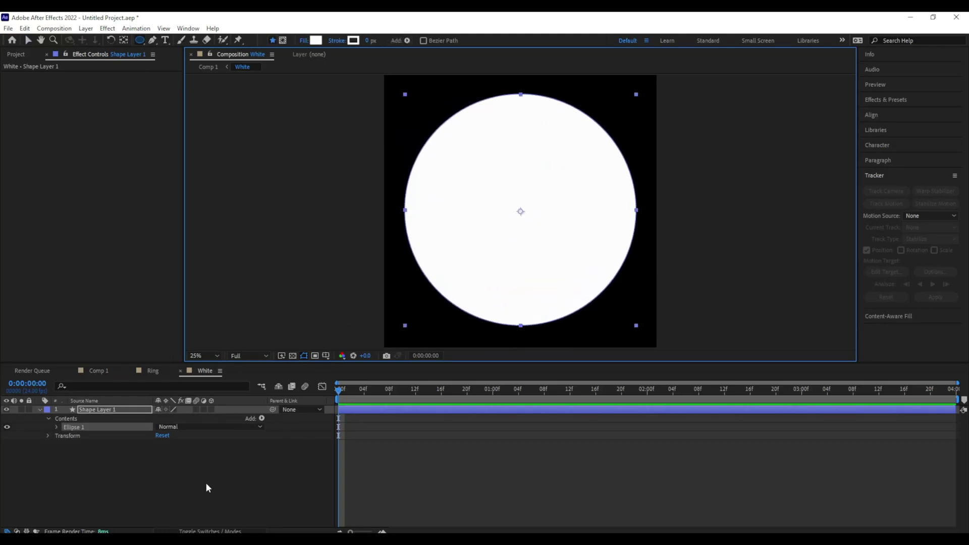
In Comp 1, place the White layer below Ring and keyframe its Scale from 0:00:00:02 up to 750% at 0:00:00:16
click(97, 373)
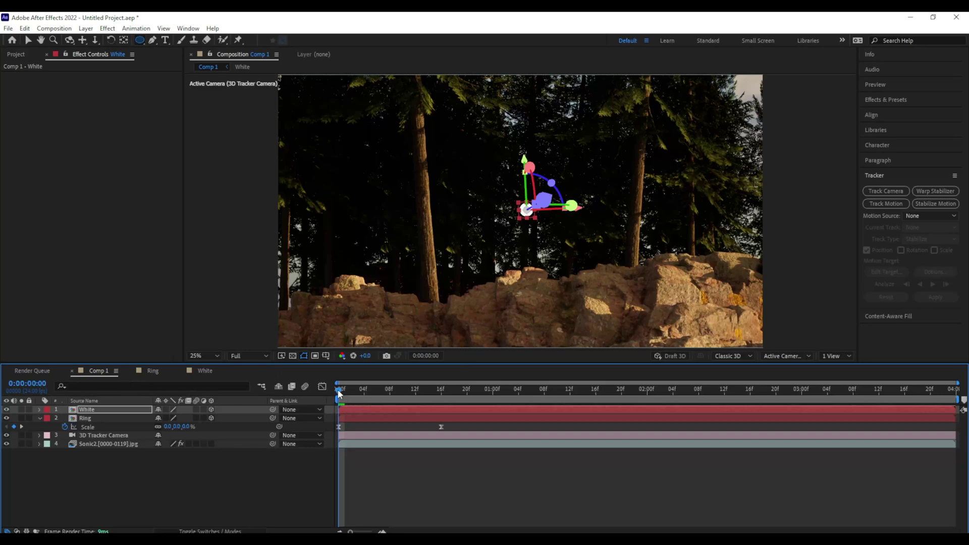
drag(339, 394, 442, 430)
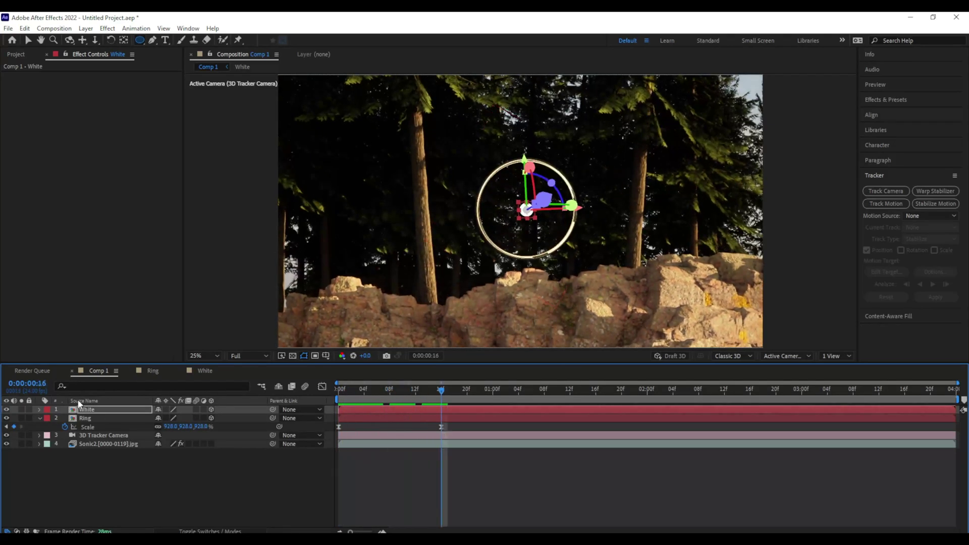
click(97, 412)
key(s)
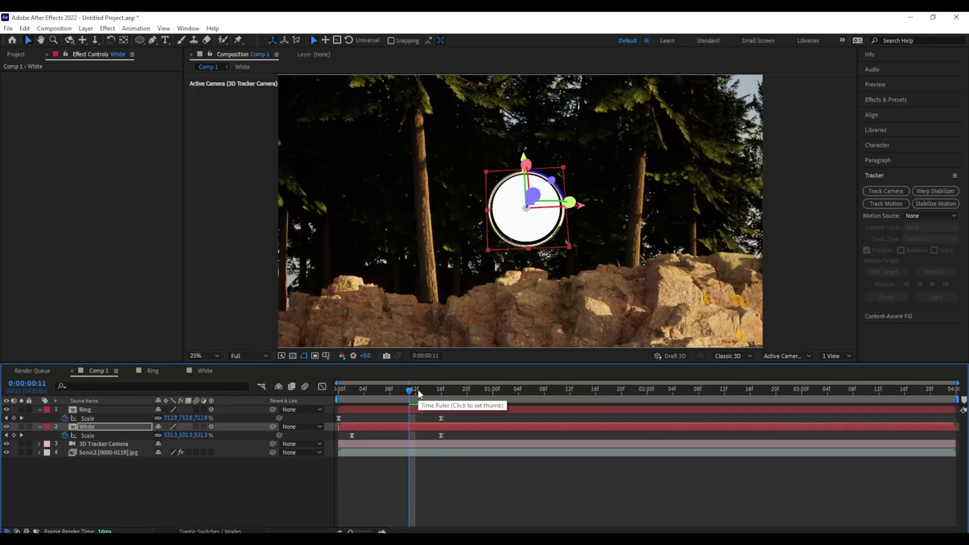
At 0:00:00:11, enlarge the White layer's Scale and nudge its position vertically so the circle fills the ring
key(p)
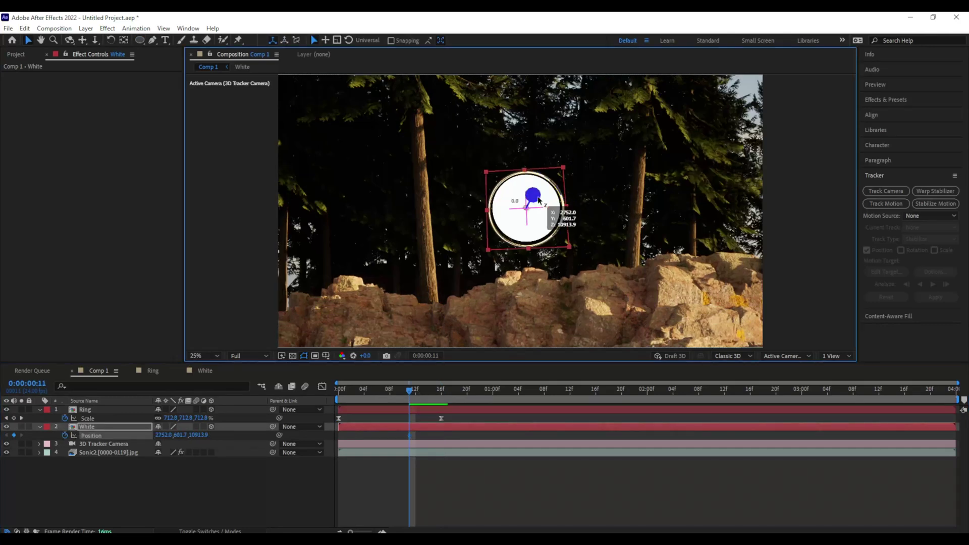
key(s)
drag(171, 436, 207, 440)
key(p)
click(65, 435)
drag(524, 157, 524, 160)
Add Scale keyframes to the White layer at 0:00:00:08 and 0:00:00:06, matching the circle to the ring's inner edge
drag(410, 391, 386, 395)
key(s)
drag(171, 437, 193, 437)
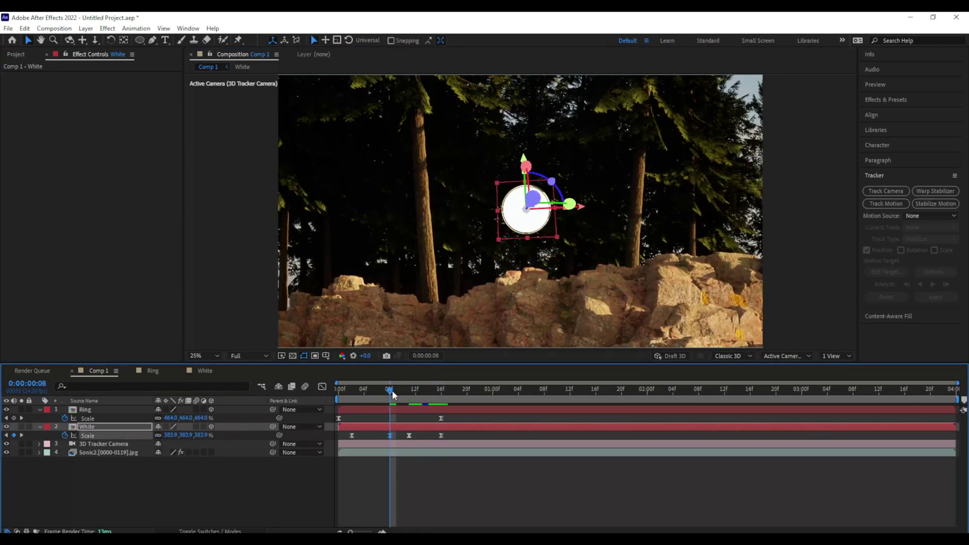
drag(392, 390, 377, 390)
mouse_move(192, 435)
mouse_down()
mouse_move(174, 436)
mouse_move(189, 437)
mouse_up()
At 0:00:00:04, enlarge the White layer's Scale and nudge the circle vertically to fit inside the ring
drag(375, 392, 364, 392)
scroll(584, 226, up, 3)
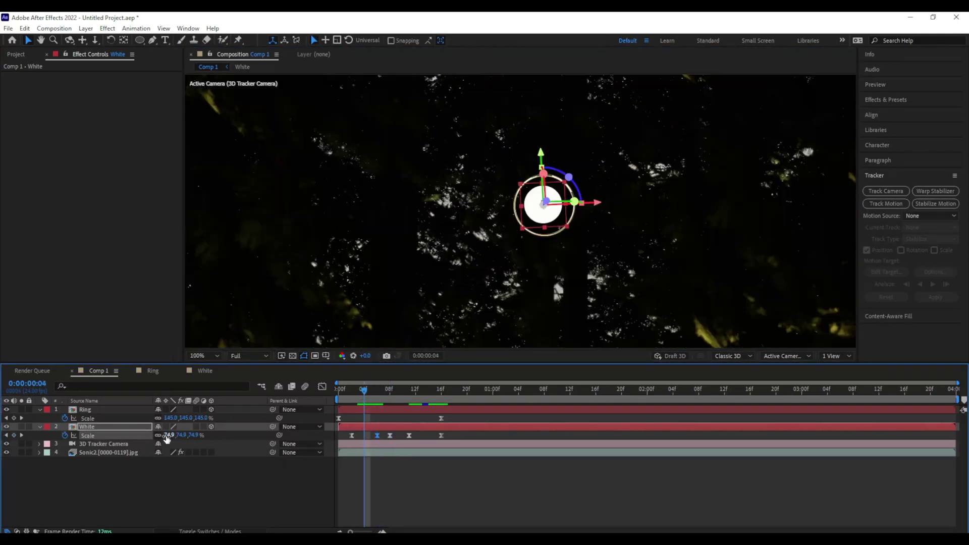
drag(173, 436, 191, 437)
click(539, 161)
drag(542, 156, 542, 157)
drag(172, 435, 178, 435)
Move the White layer's first Scale keyframe to the first frame, fit its Scale to the ring at 0:00:00:02, and preview
drag(365, 392, 352, 393)
drag(351, 436, 338, 438)
click(542, 157)
drag(171, 436, 173, 435)
mouse_move(352, 391)
mouse_down()
mouse_move(329, 389)
mouse_move(385, 399)
mouse_move(333, 396)
mouse_up()
scroll(277, 340, down, 4)
click(215, 357)
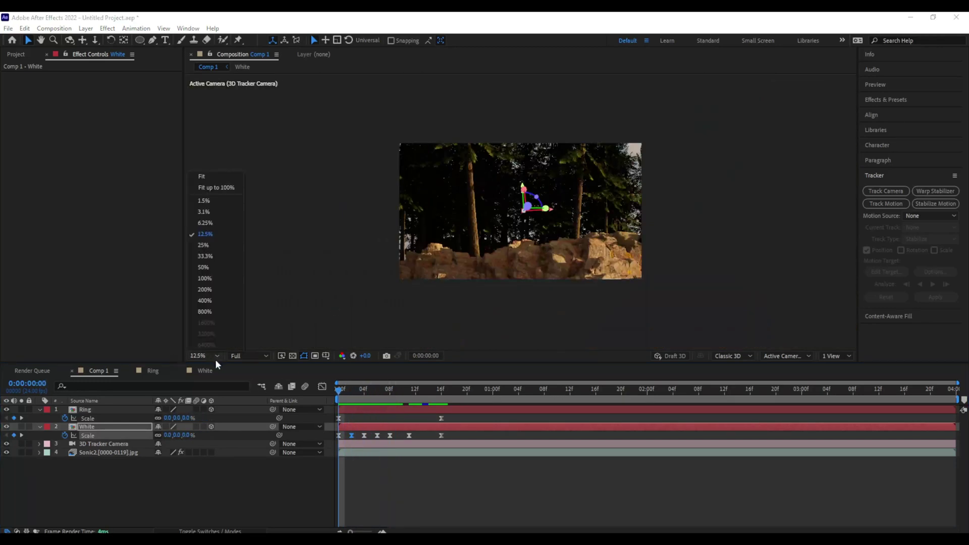
click(214, 184)
click(242, 288)
key(space)
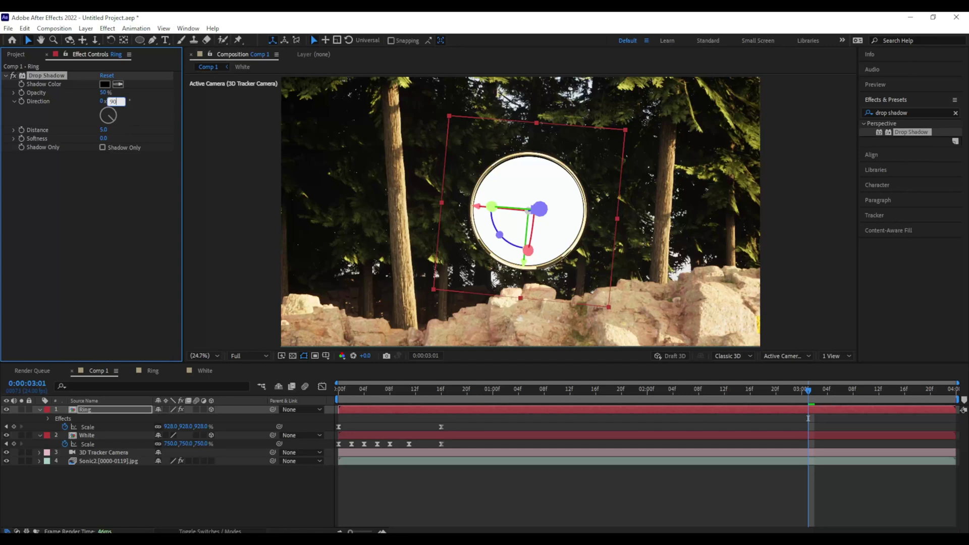
Apply Drop Shadow to the Ring layer with 50% opacity, 0° direction, distance 60 and softness 80
key(Return)
drag(104, 130, 98, 109)
text(180)
key(Return)
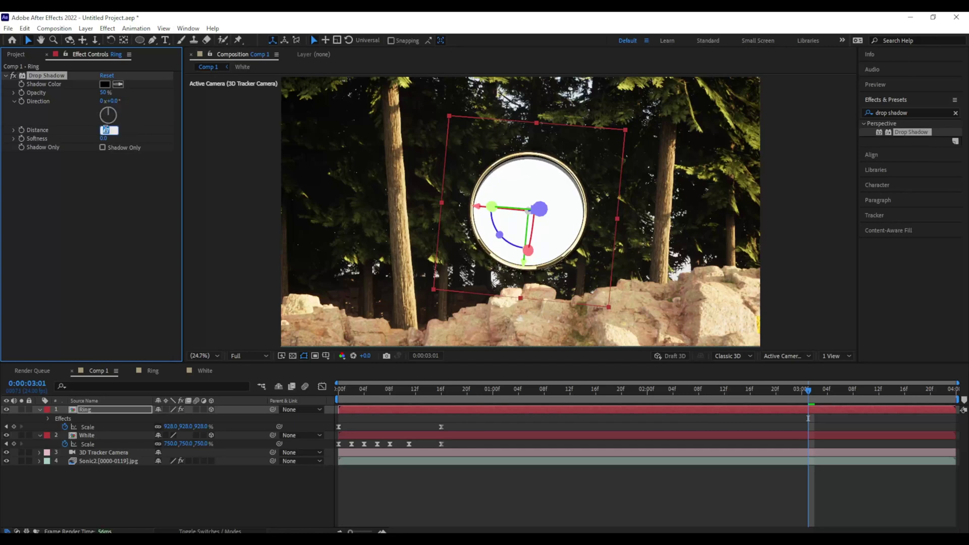
click(104, 93)
text(50)
key(Return)
Add a second Drop Shadow to the Ring layer with direction 180° and distance 60
drag(911, 133, 94, 224)
click(112, 182)
text(180.0)
click(103, 210)
text(60)
key(Return)
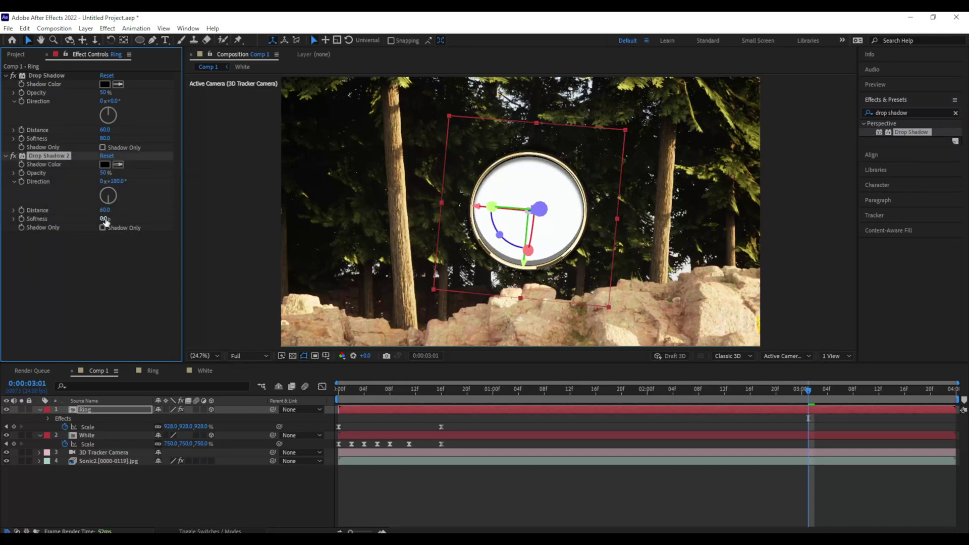
Set the second Drop Shadow's distance to 40 and softness to 200, checking the look at an earlier frame
key(Return)
click(104, 173)
click(104, 210)
text(40)
key(Return)
click(244, 277)
drag(808, 391, 547, 414)
click(105, 218)
text(200)
key(Return)
Set the first Drop Shadow's softness to 200 and preview the composition
click(105, 139)
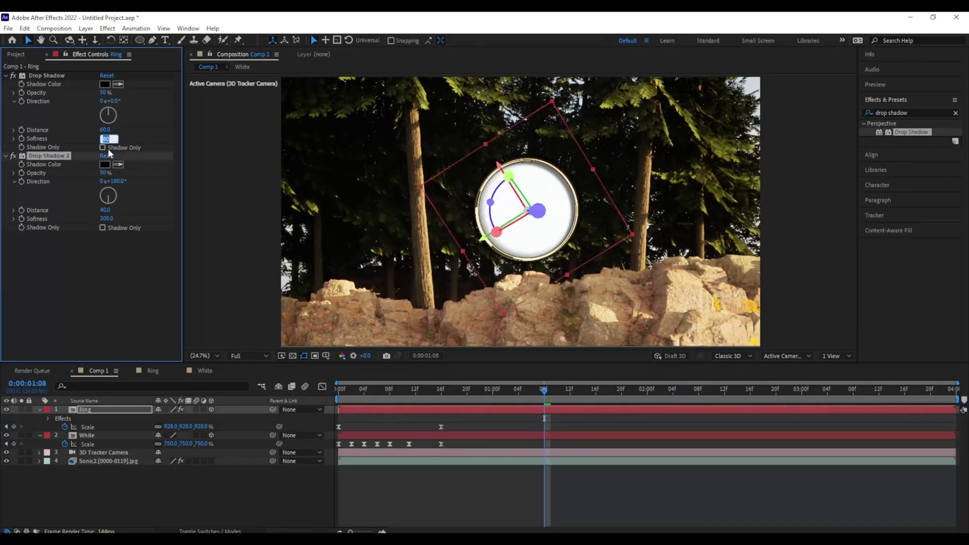
text(200)
key(Return)
key(space)
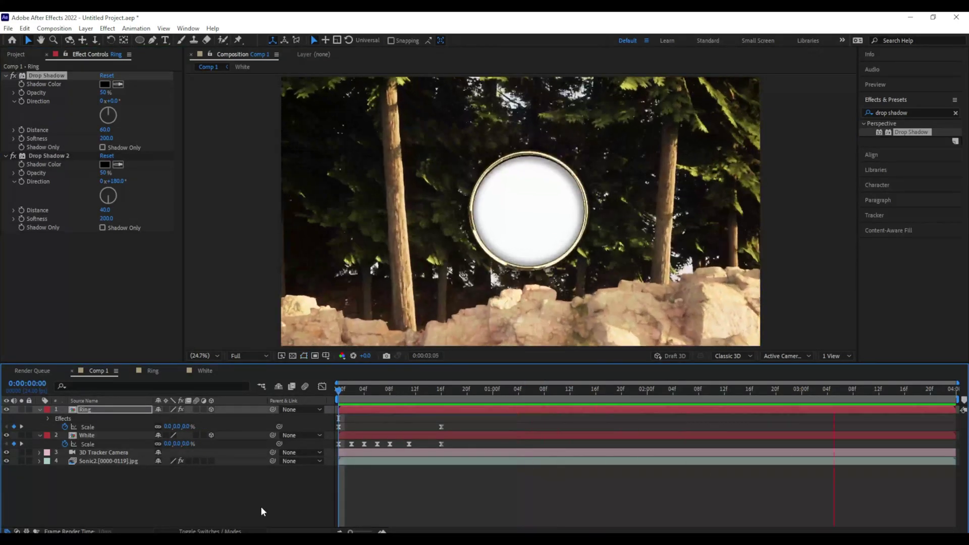
Set the first Drop Shadow's distance to 40 and preview the result from 0:00:01:01
key(space)
click(499, 391)
click(105, 130)
text(40)
key(Return)
key(space)
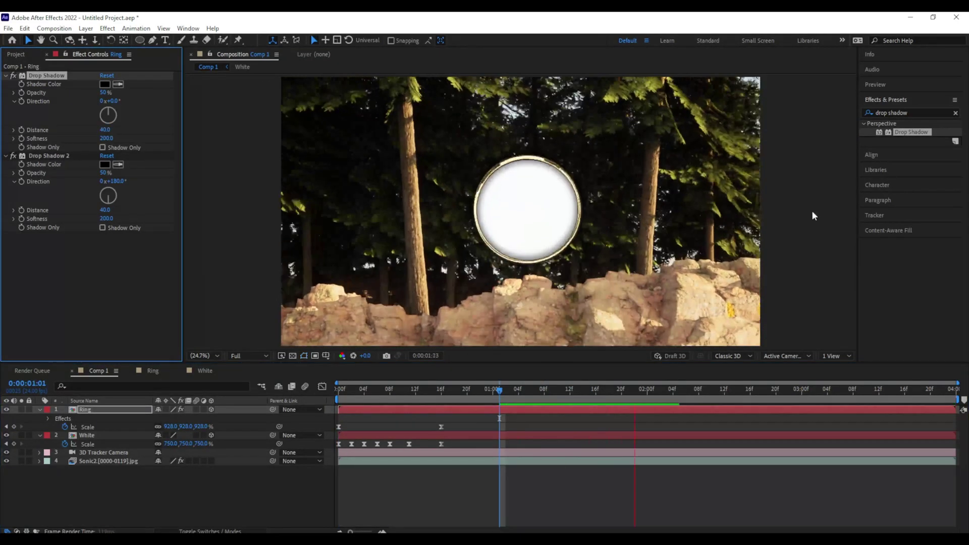
key(space)
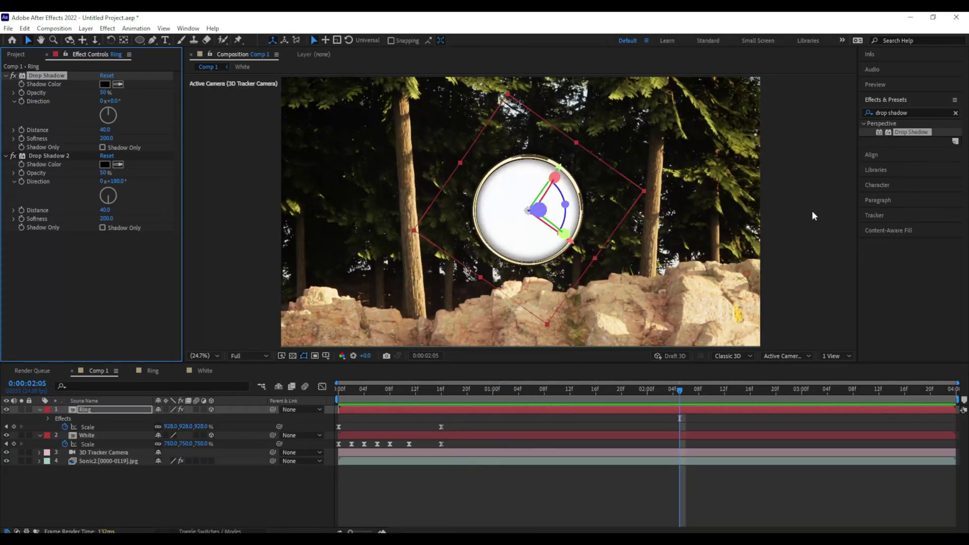
Collapse the properties of the Ring and White layers and deselect all layers
click(40, 410)
click(40, 418)
click(82, 468)
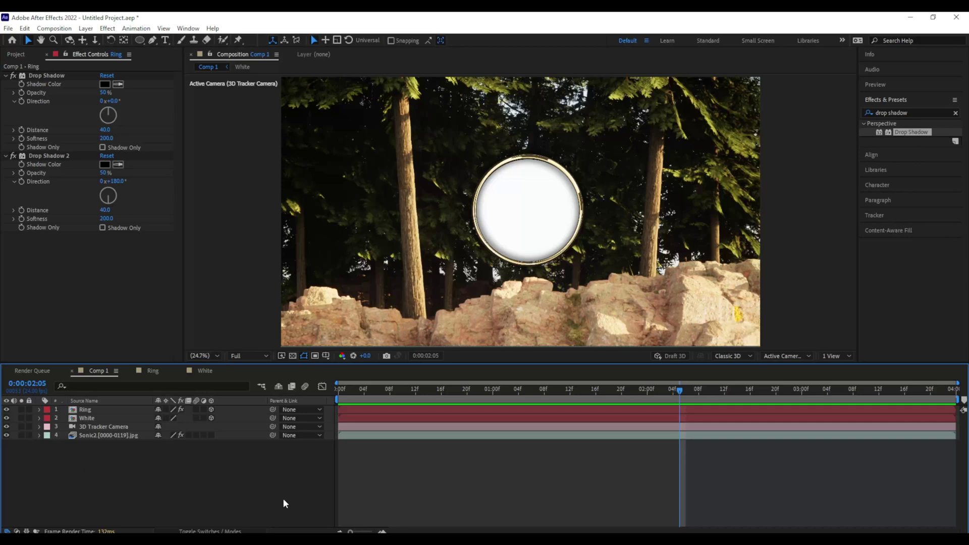
Import the EFFECT.MOV green-screen clip from the Desktop into the project
click(23, 56)
right_click(104, 259)
mouse_move(154, 317)
click(268, 313)
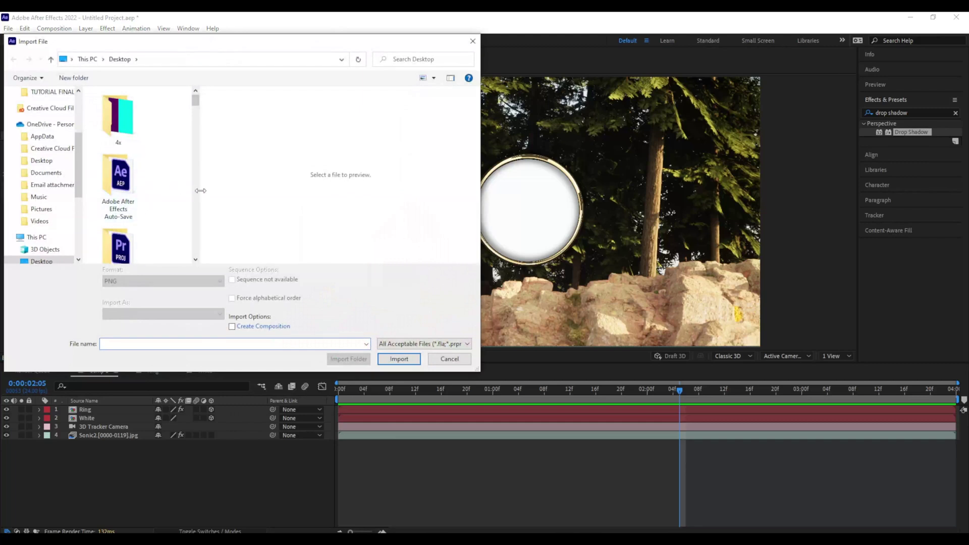
drag(200, 190, 444, 190)
scroll(271, 185, down, 5)
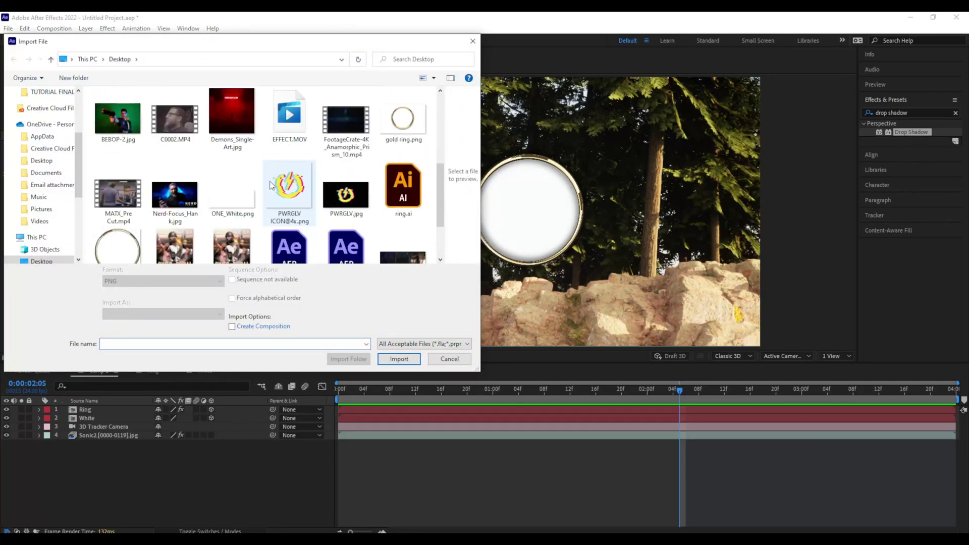
click(272, 185)
click(389, 360)
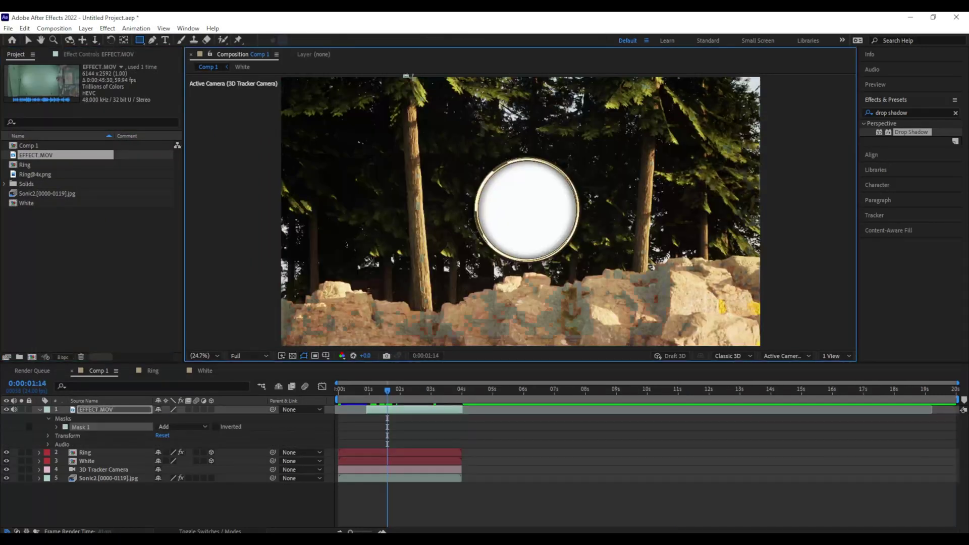
Mask EFFECT.MOV with a rectangle around the jumping performer and widen it to include the outstretched hand
drag(406, 75, 594, 333)
drag(426, 383, 418, 410)
click(28, 40)
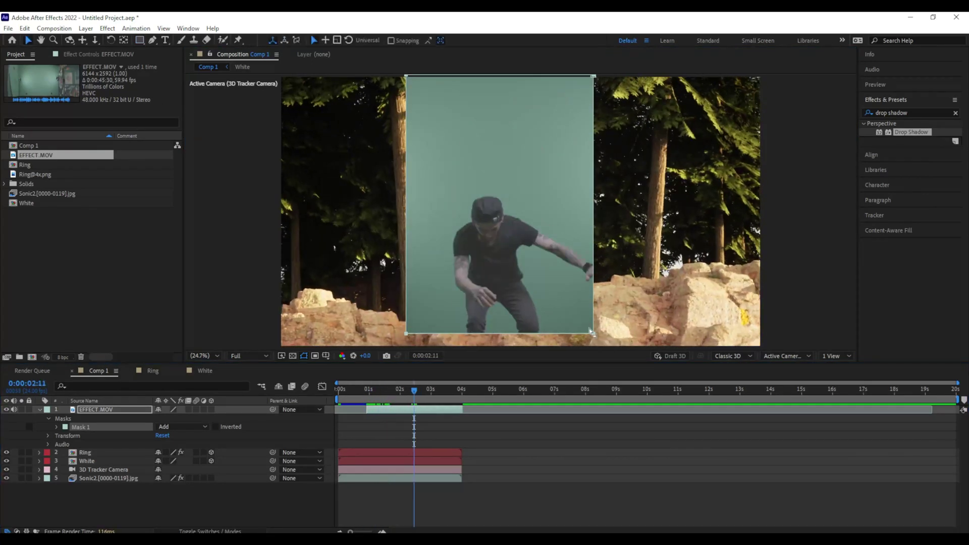
double_click(594, 333)
drag(595, 205, 617, 212)
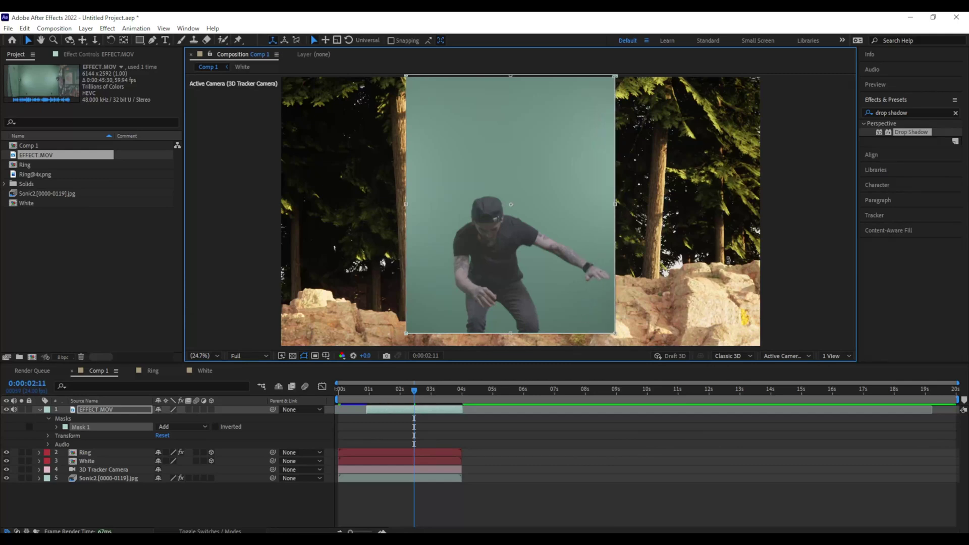
drag(416, 392, 386, 392)
Apply Keylight (1.2) to EFFECT.MOV and sample the green backdrop as its screen colour
click(956, 114)
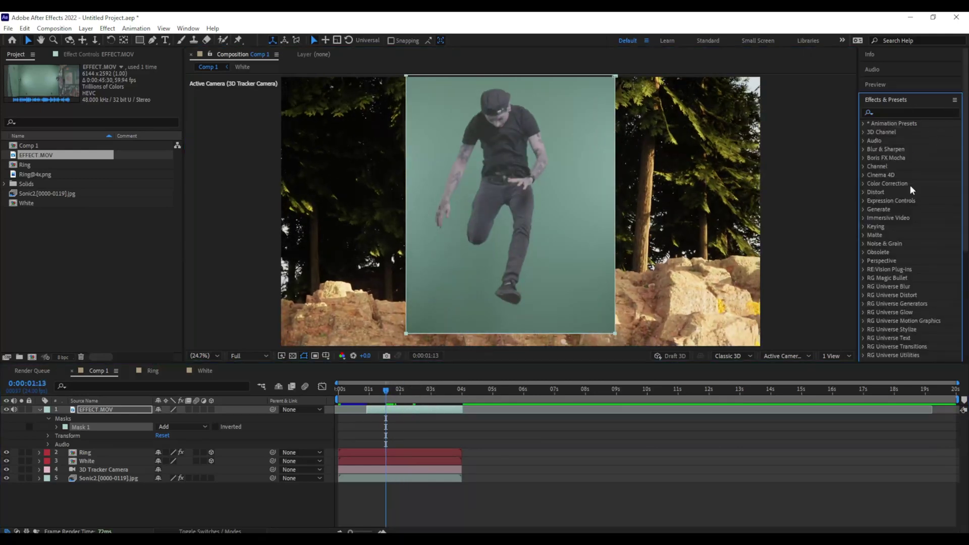
click(864, 226)
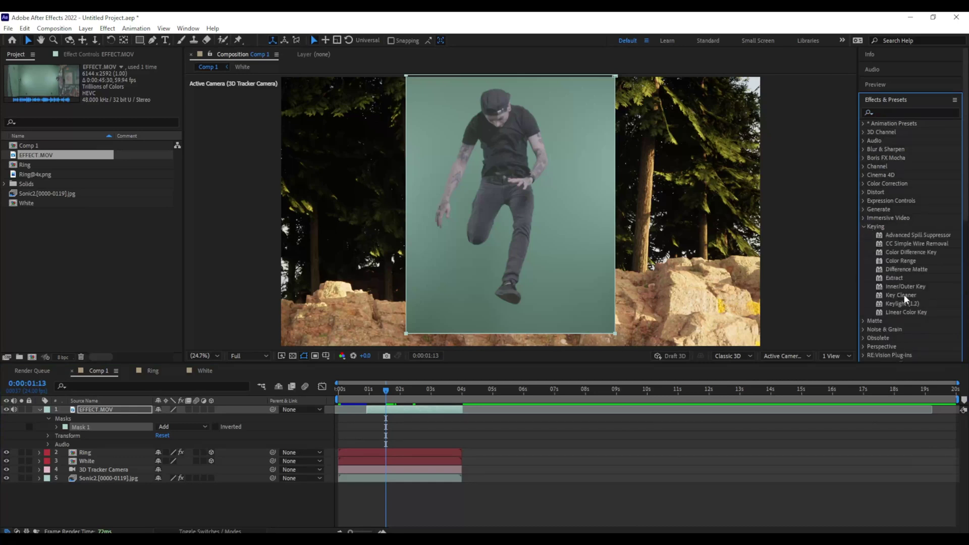
drag(905, 302, 399, 414)
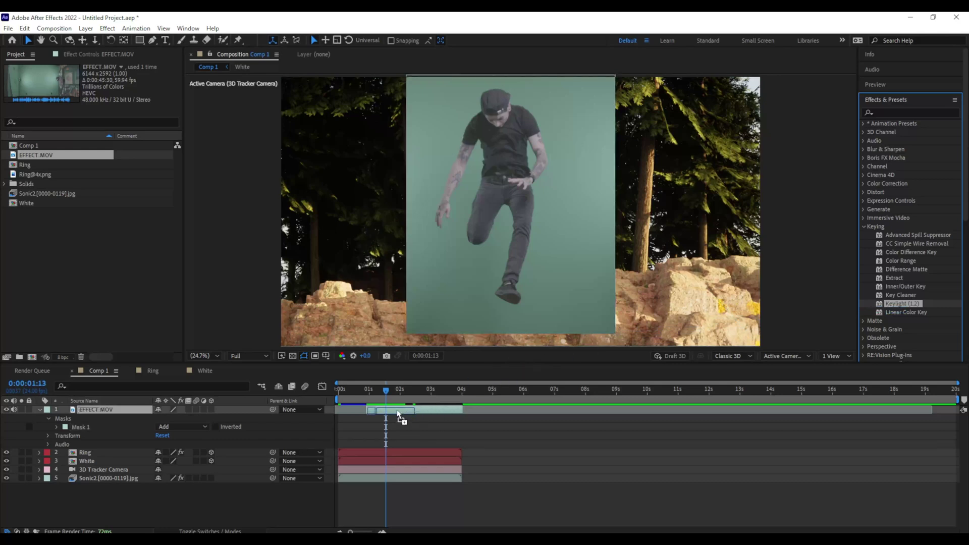
drag(398, 413, 399, 414)
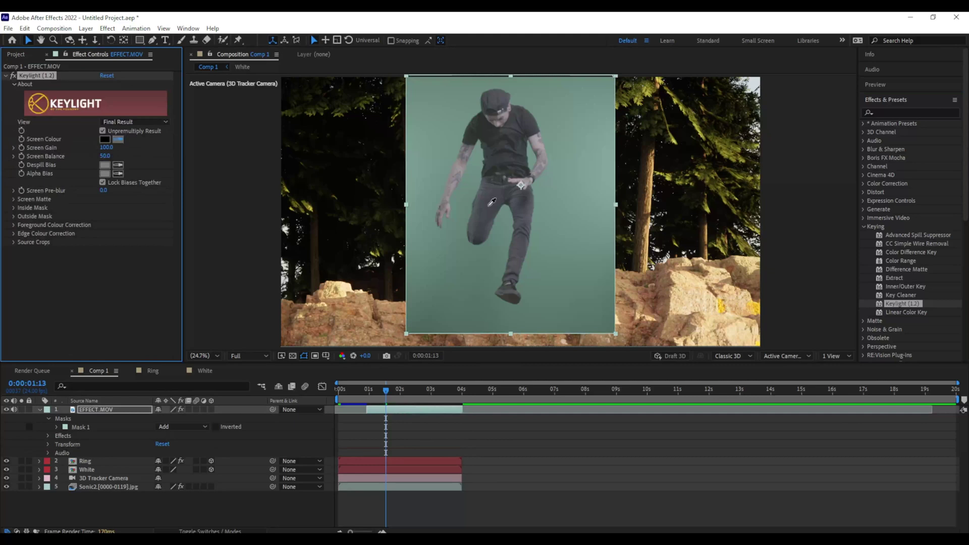
click(509, 203)
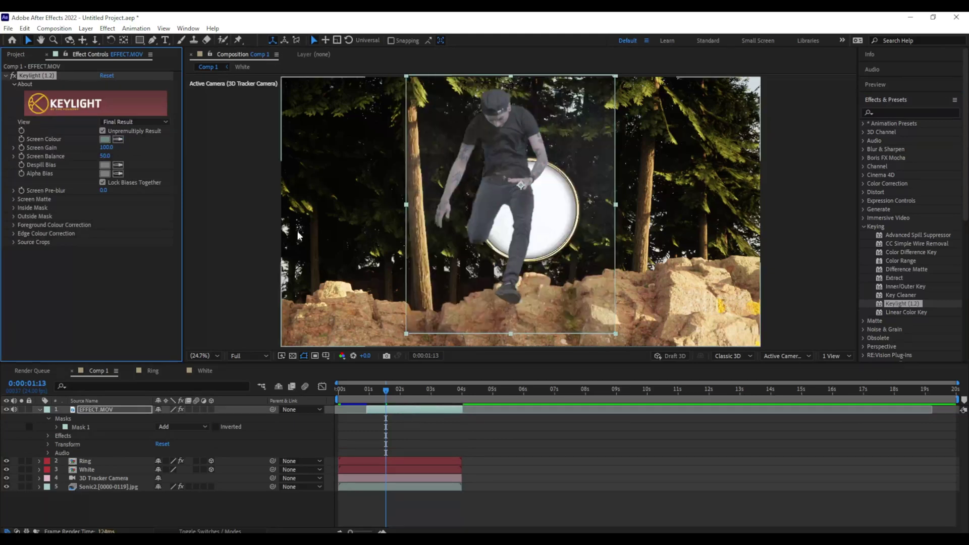
In Keylight's Screen Matte view, set Clip Black to 23, Clip White to 79 and Screen Softness to 3, and return to Final Result
click(136, 122)
click(139, 178)
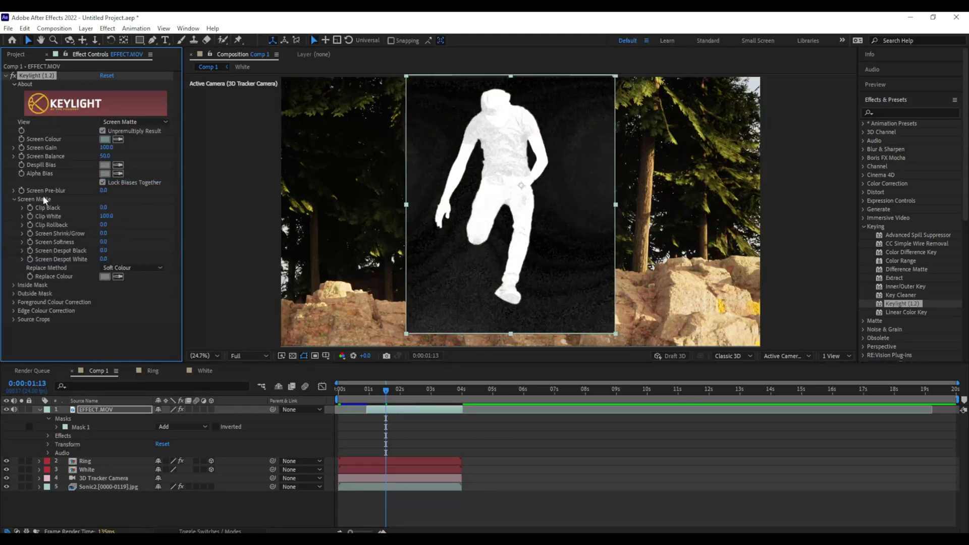
mouse_move(105, 210)
mouse_down()
mouse_move(120, 211)
mouse_move(66, 213)
mouse_move(99, 216)
mouse_up()
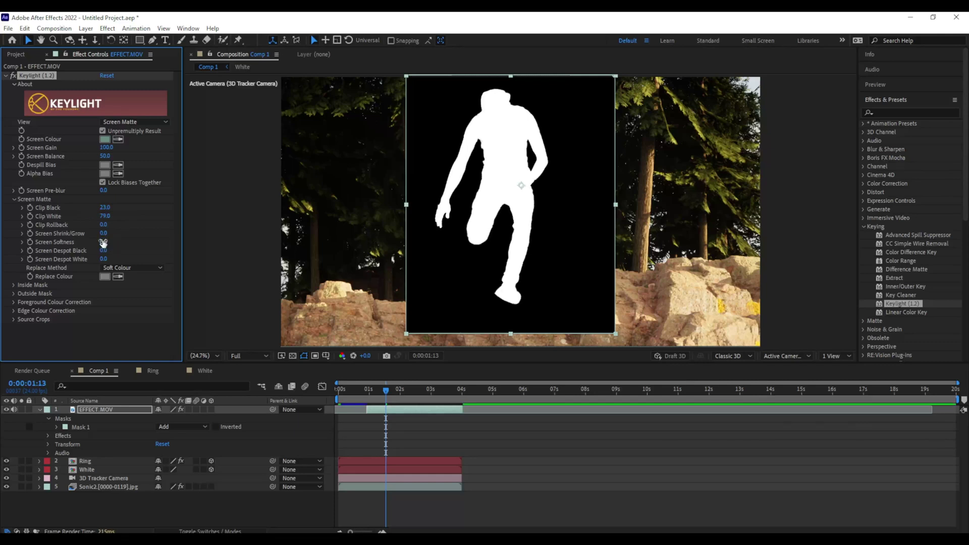
click(134, 122)
click(149, 249)
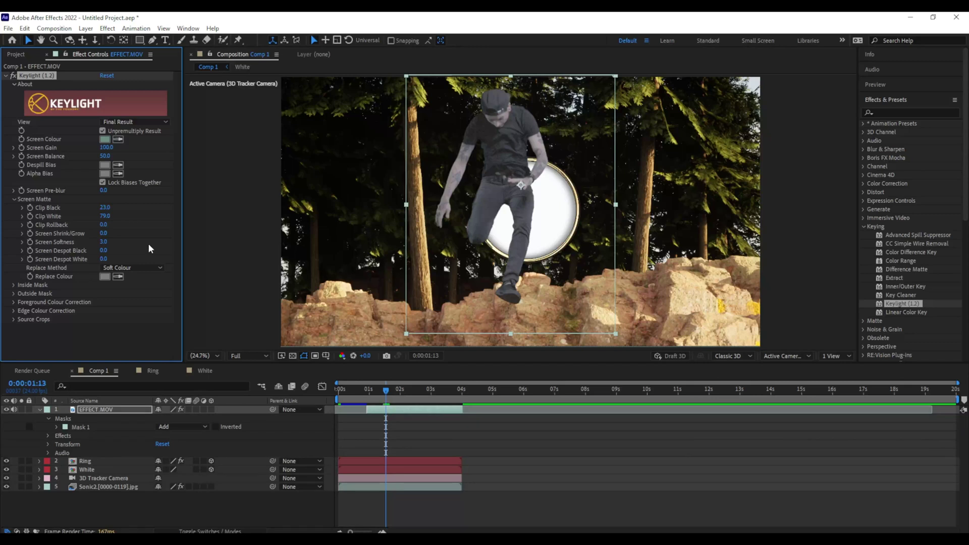
Check the screen matte at 0:00:01:09, set Clip Black to 37 and switch Keylight's view to Intermediate Result
drag(385, 391, 384, 407)
click(130, 123)
click(137, 179)
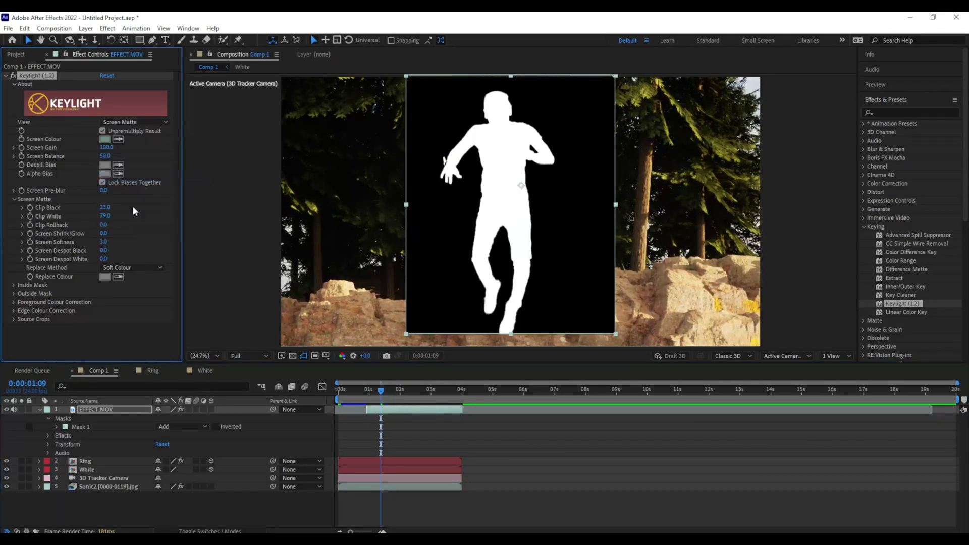
mouse_move(105, 207)
mouse_down()
mouse_move(138, 211)
mouse_move(112, 207)
mouse_up()
click(132, 123)
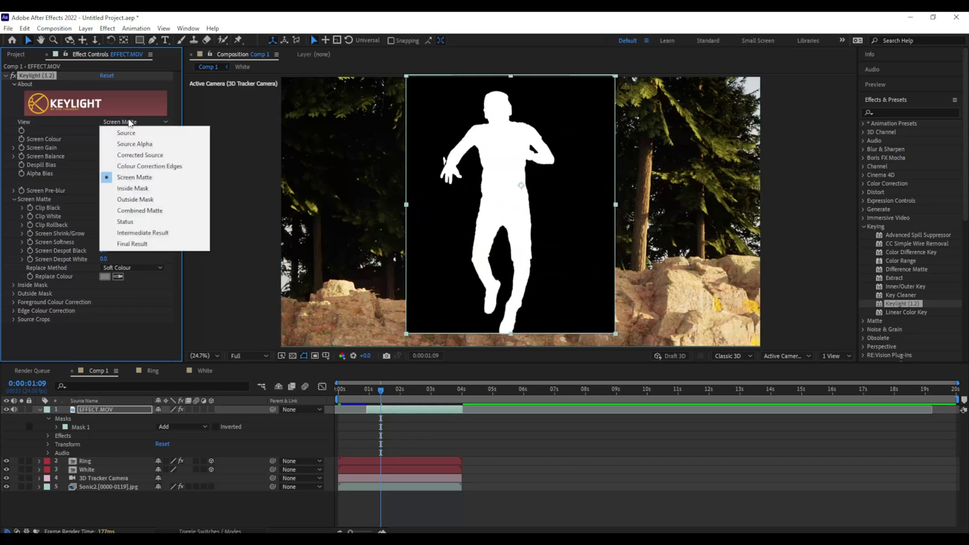
click(142, 233)
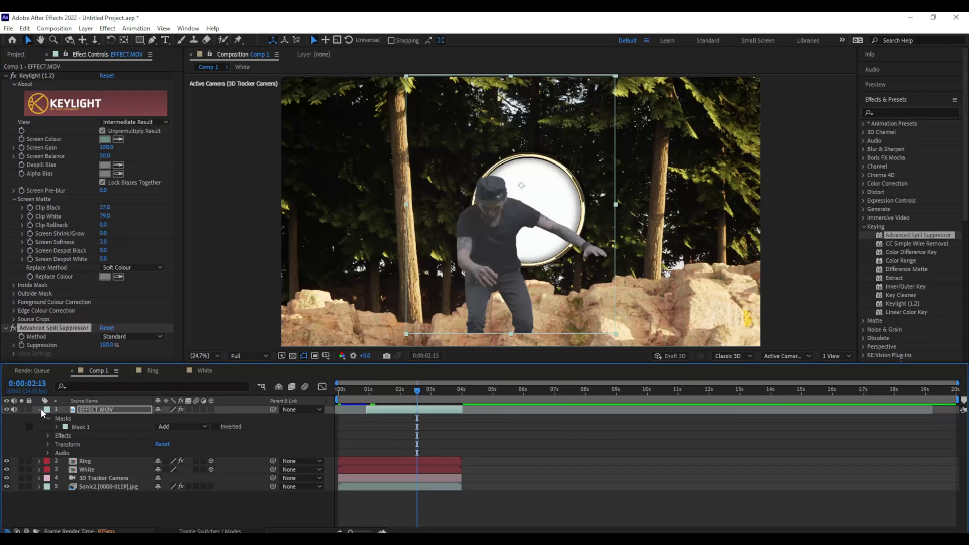
Scale the EFFECT.MOV layer to 60% and move it directly below the Ring layer
click(41, 411)
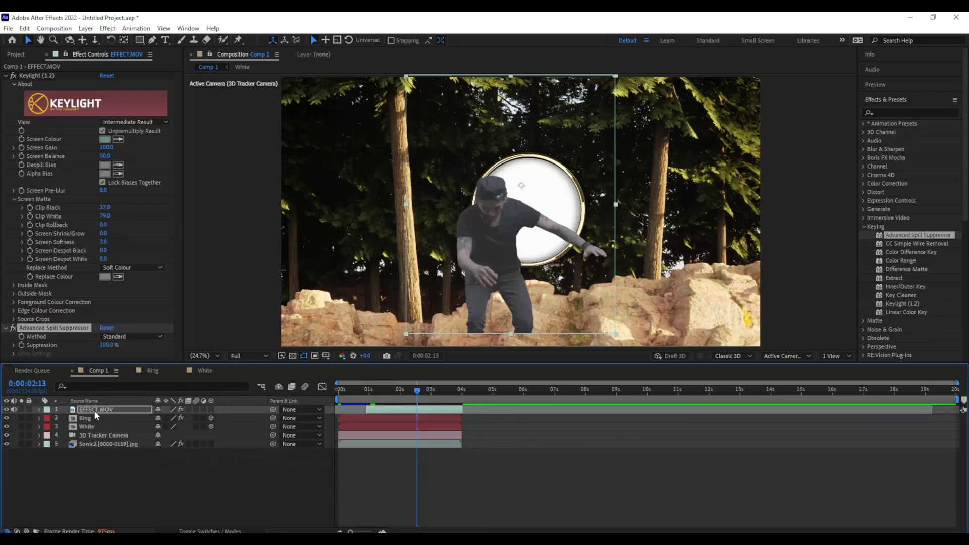
key(s)
drag(174, 419, 169, 421)
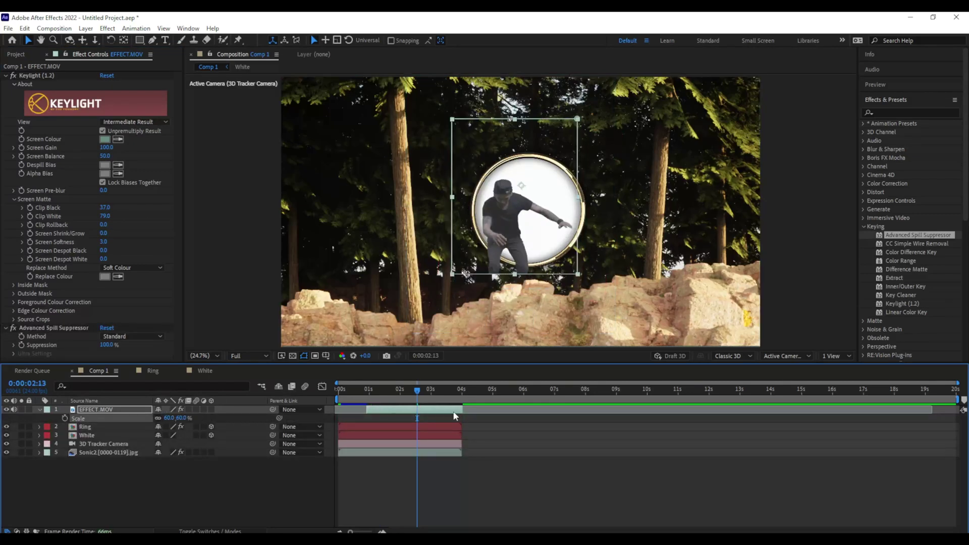
drag(107, 409, 104, 431)
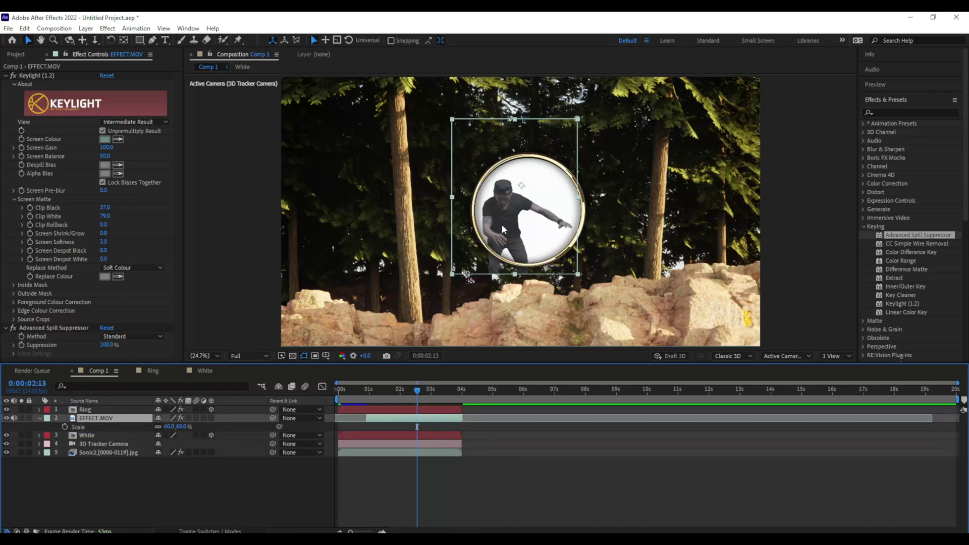
Place the performer low beneath the ring at the clip's start and set a Position keyframe there
drag(502, 225, 525, 234)
drag(416, 390, 368, 392)
drag(540, 266, 538, 295)
drag(369, 392, 385, 397)
key(alt+shift+p)
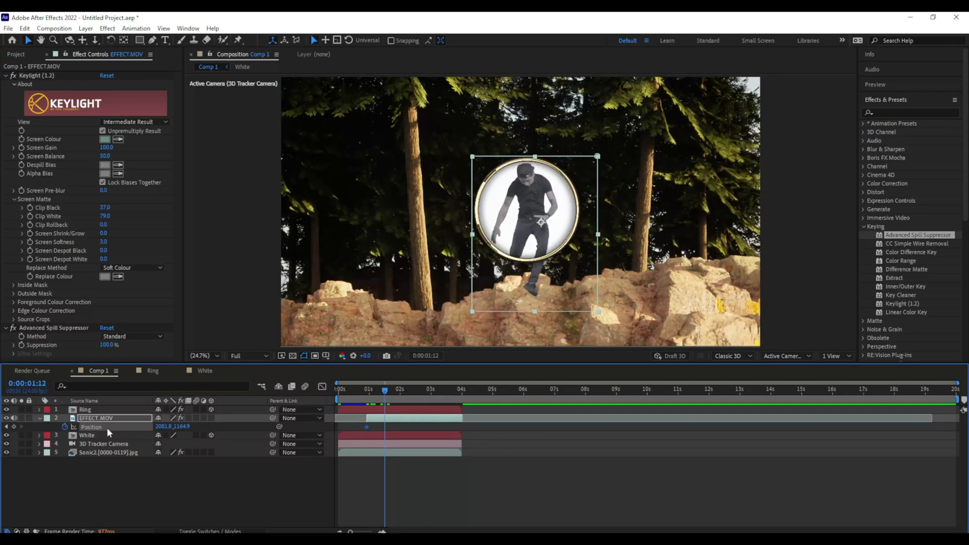
At 0:00:01:12, reduce the EFFECT.MOV layer's scale to 40% and keyframe its Position so the performer sits inside the ring
drag(168, 427, 161, 427)
key(p)
drag(532, 202, 529, 188)
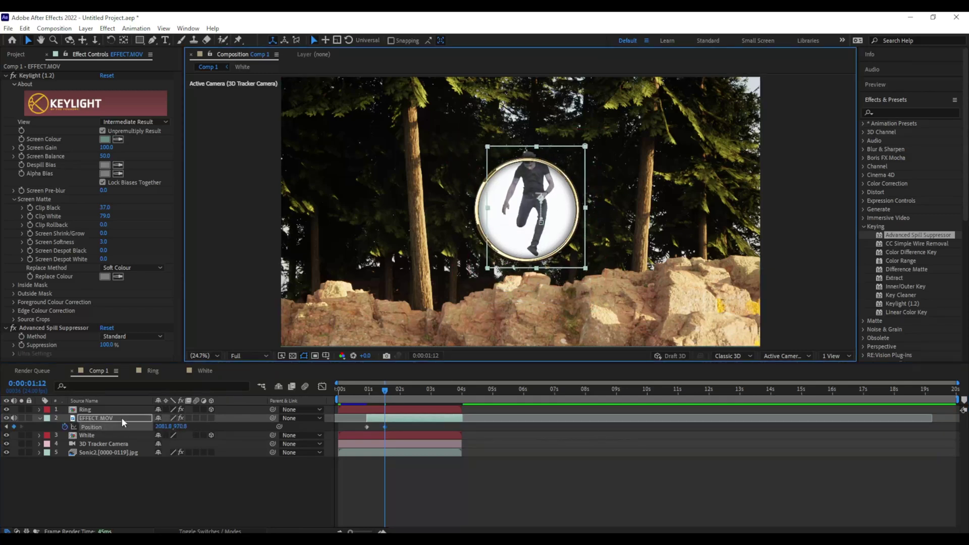
key(s)
drag(170, 427, 166, 428)
drag(540, 204, 534, 215)
Trim the end of the EFFECT.MOV layer to 0:00:01:12
mouse_move(381, 392)
mouse_down()
mouse_move(365, 393)
mouse_move(385, 397)
mouse_up()
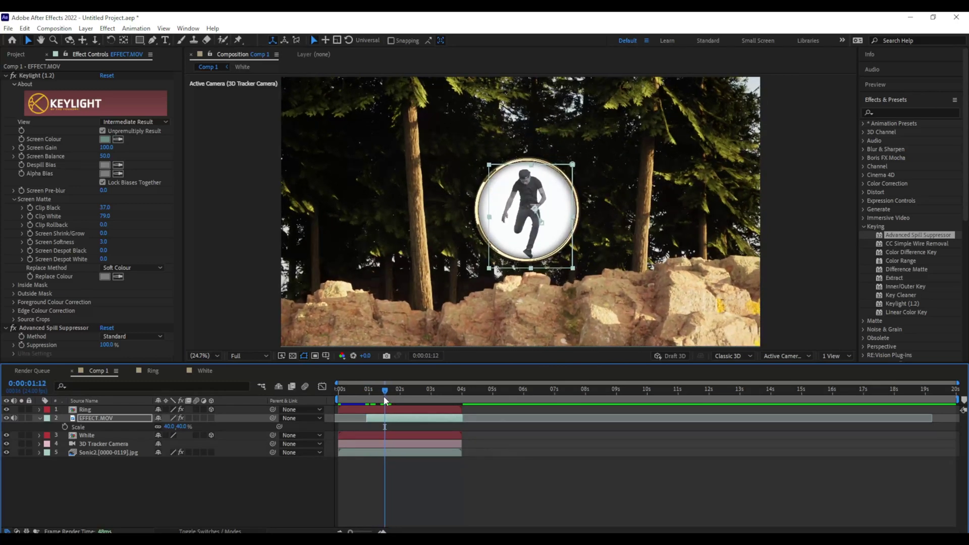
drag(461, 422, 383, 424)
drag(350, 531, 369, 532)
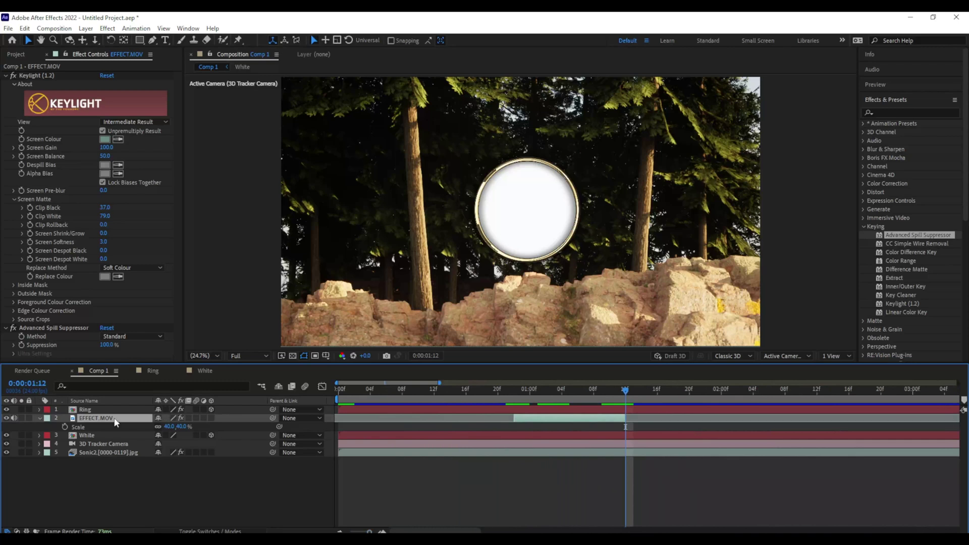
Duplicate EFFECT.MOV above the Ring layer and trim the copy to run from 0:00:01:12 to the end of the forest footage
key(ctrl+d)
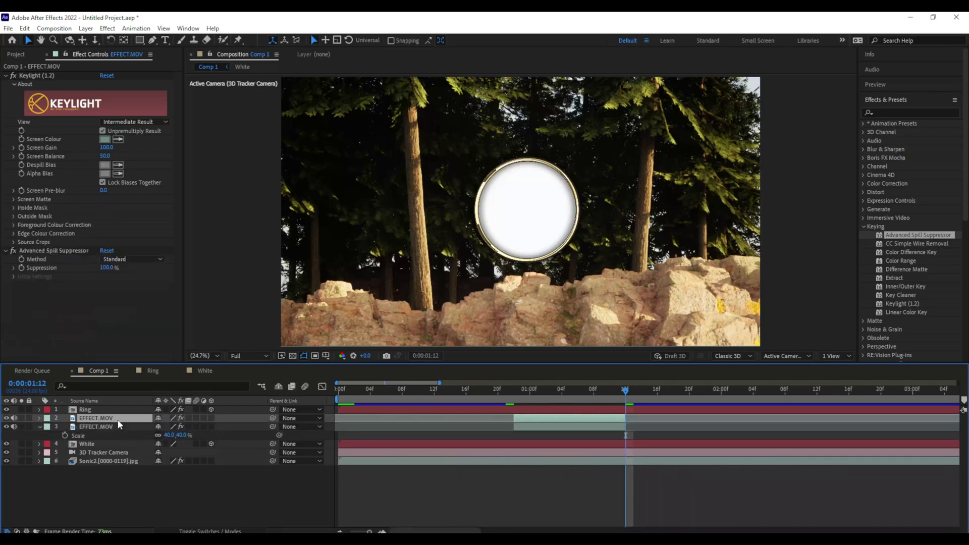
drag(120, 422, 121, 413)
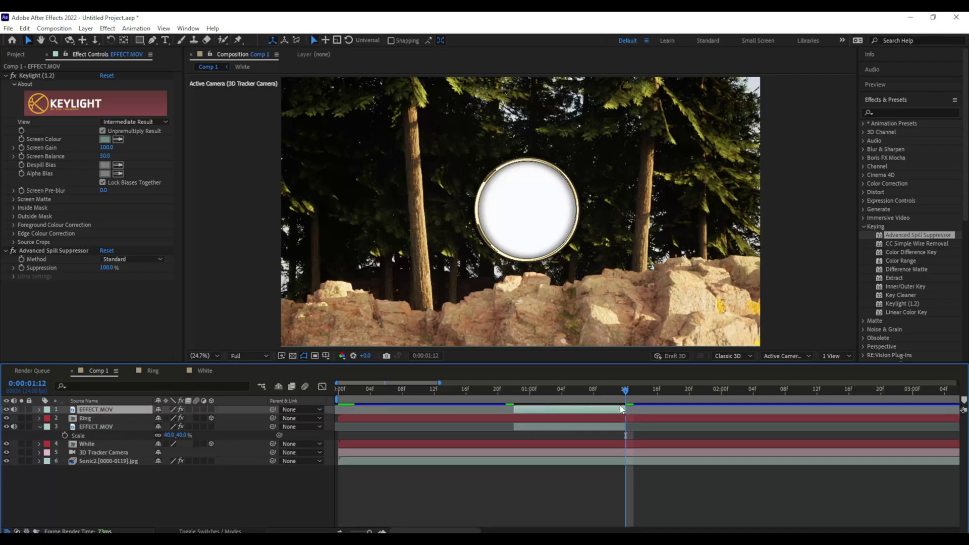
drag(628, 409, 773, 413)
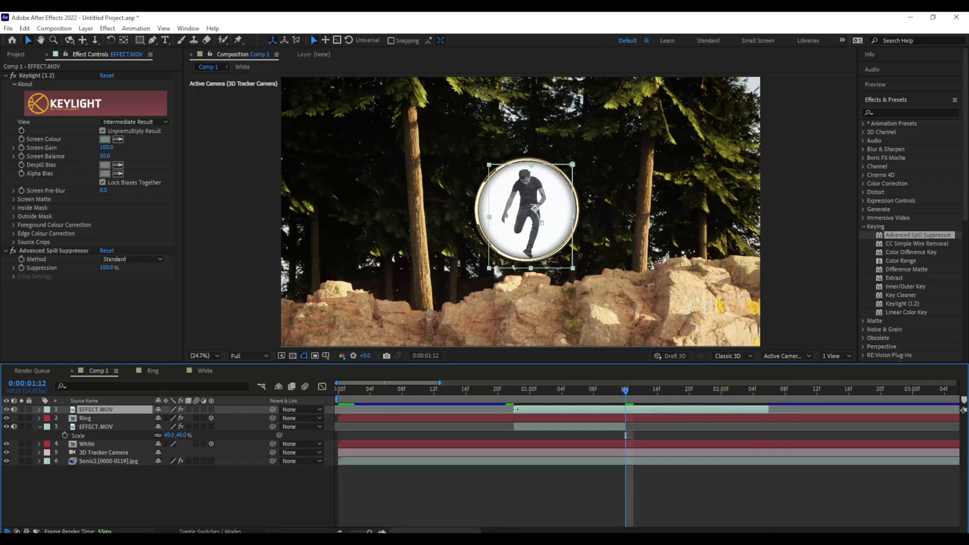
drag(514, 409, 626, 409)
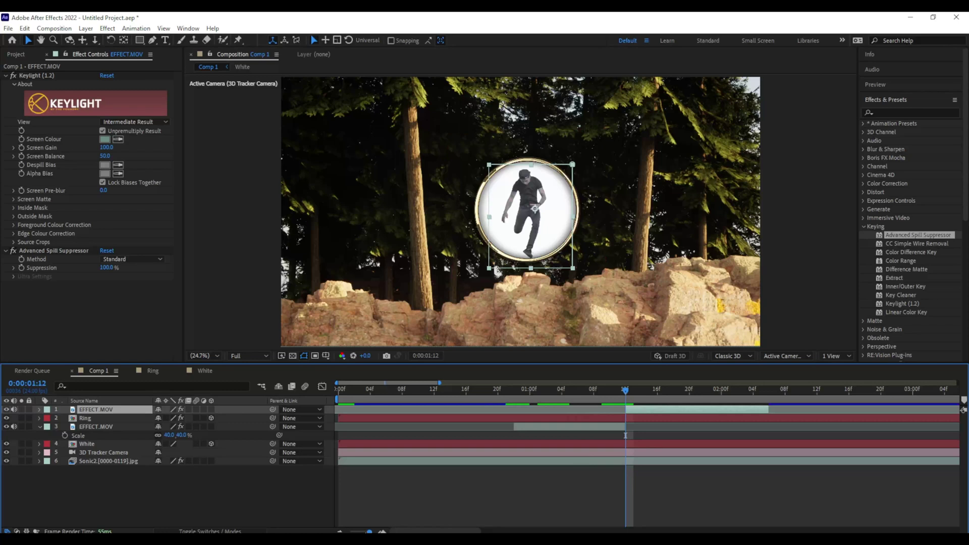
drag(369, 531, 358, 531)
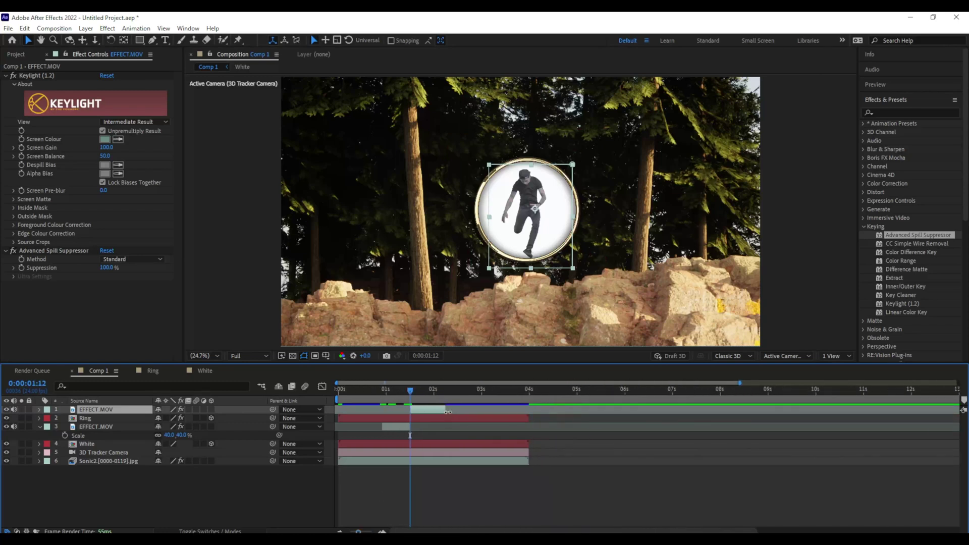
drag(445, 410, 528, 423)
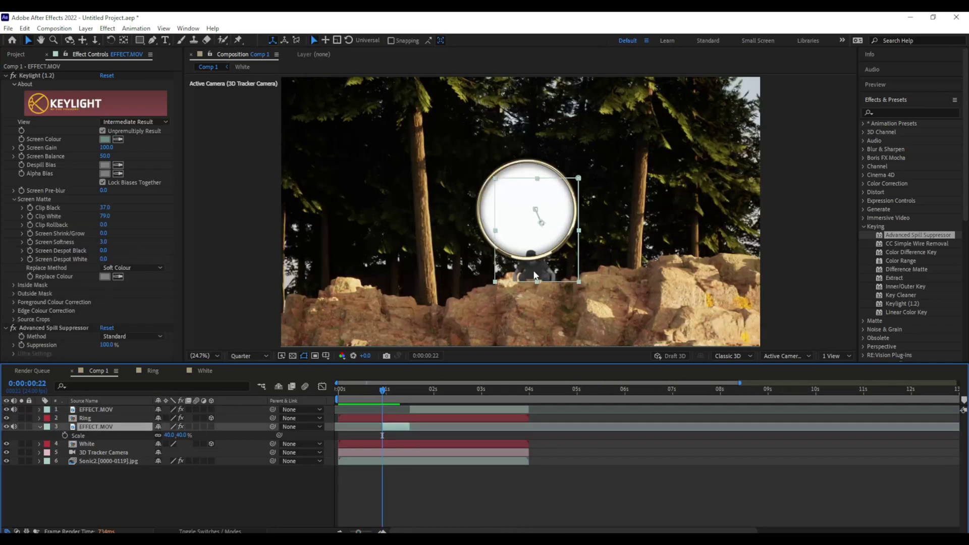
Lower the performer's starting Position keyframe at 0:00:00:22 on the EFFECT.MOV layer beneath the Ring
key(p)
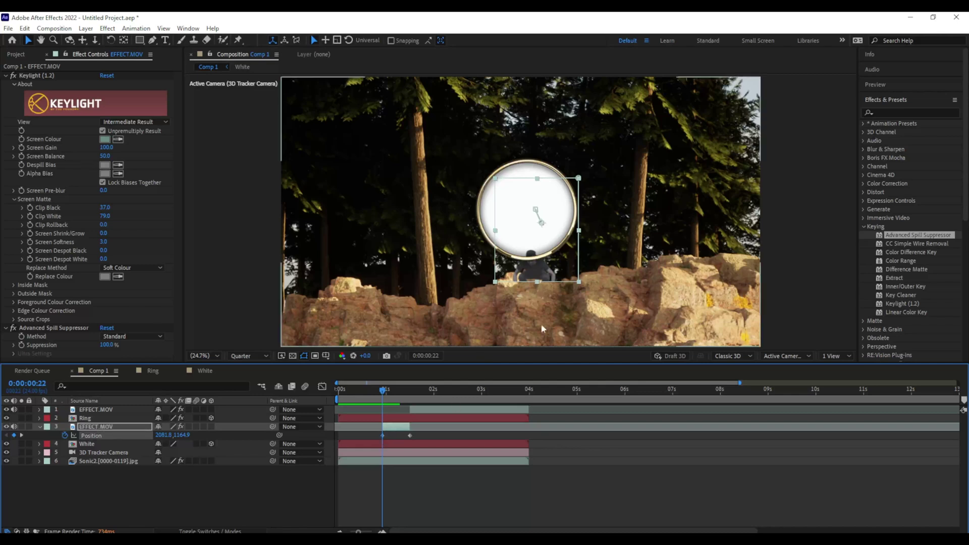
drag(539, 276, 539, 288)
mouse_move(383, 394)
mouse_down()
mouse_move(441, 403)
mouse_move(382, 399)
mouse_up()
Set the Scale of both EFFECT.MOV layers to 50% and check the performer's jump up to 0:00:01:10
key(s)
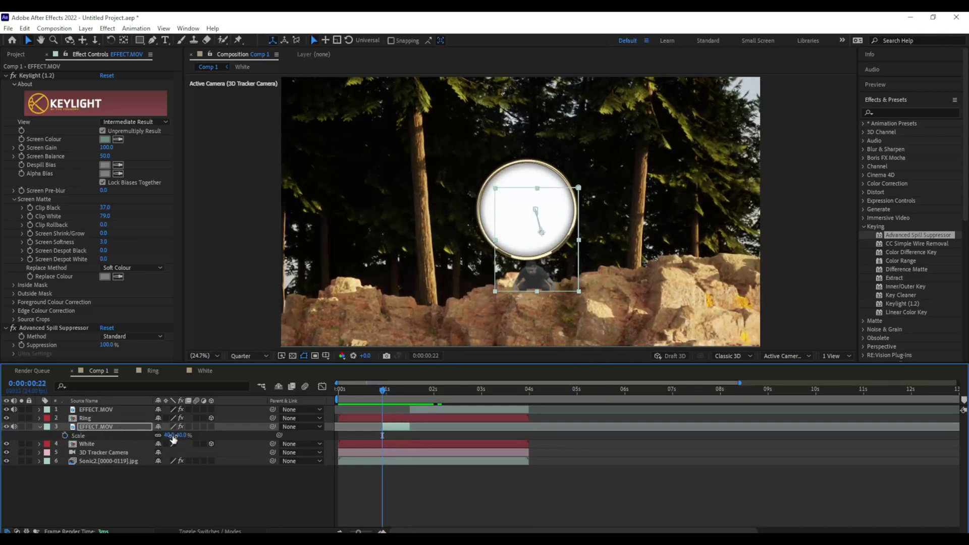
click(170, 436)
text(50)
key(Return)
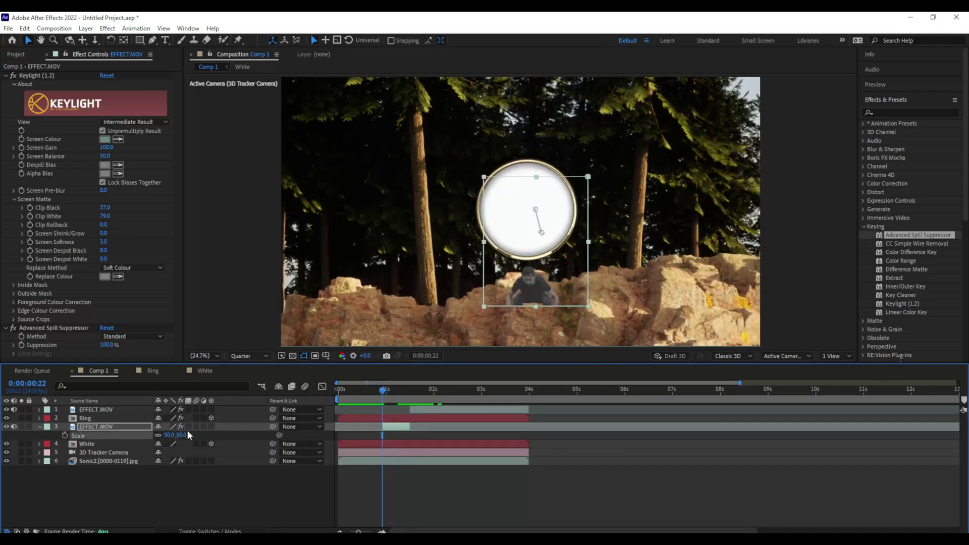
click(103, 410)
key(s)
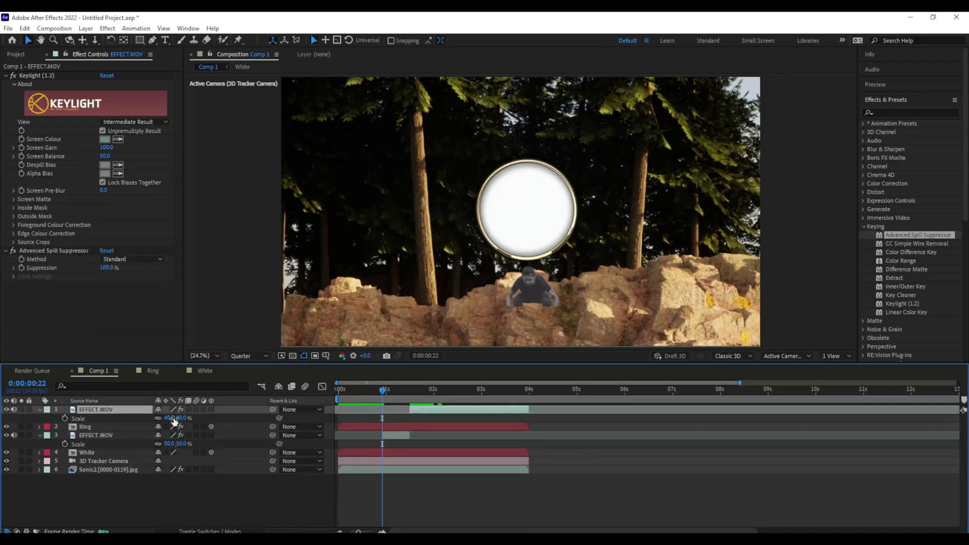
click(169, 418)
text(50)
key(Return)
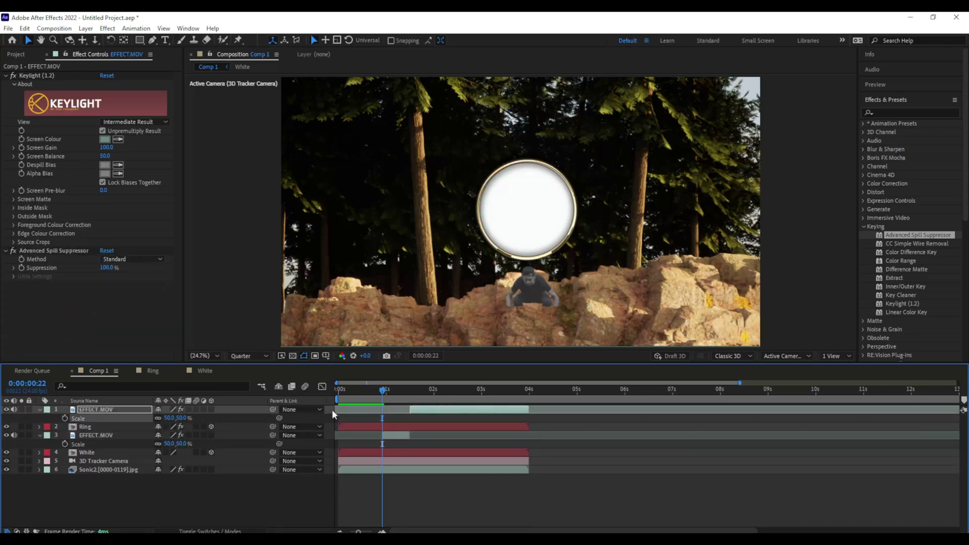
drag(385, 392, 408, 402)
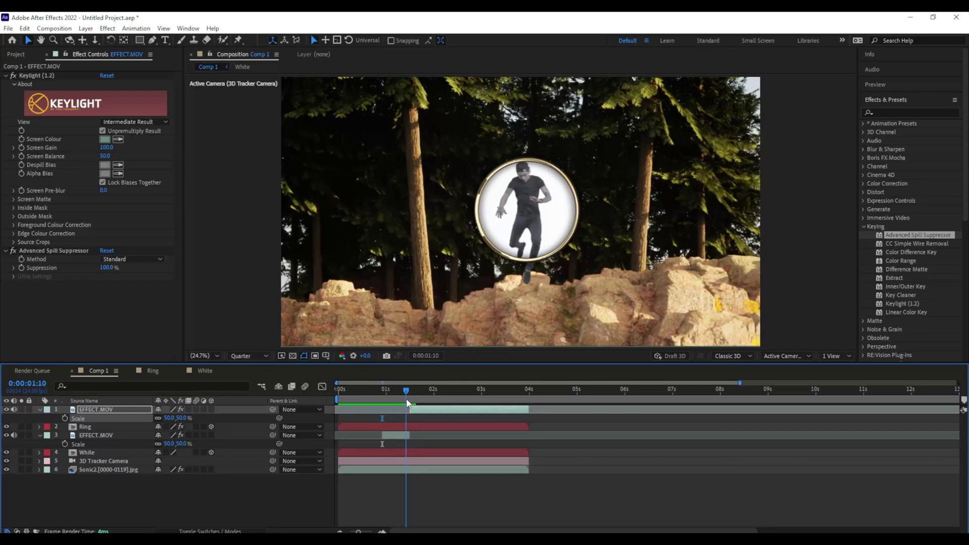
drag(408, 403, 457, 410)
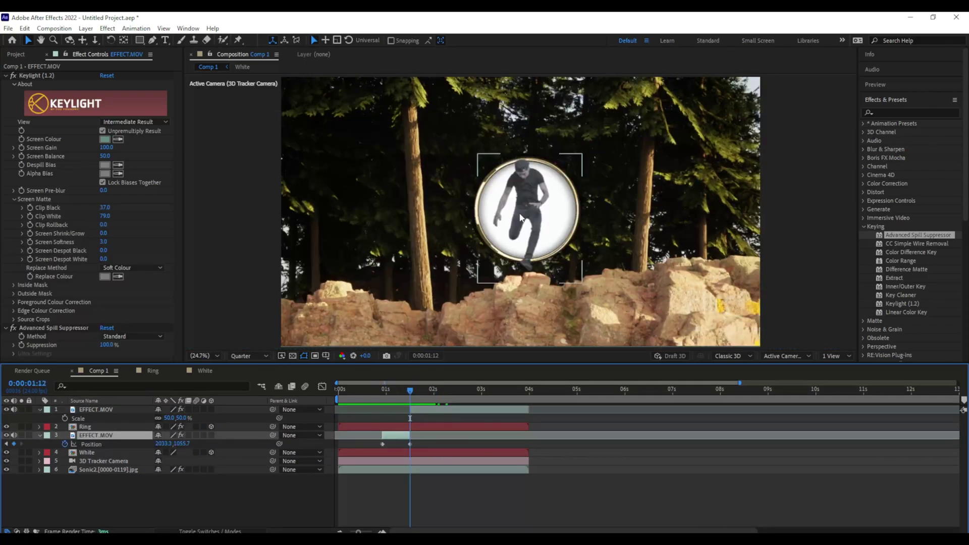
drag(533, 220, 532, 196)
key(ctrl+z)
Replace the ending Position keyframe of the EFFECT.MOV layer beneath the Ring at 0:00:01:12, raising the performer to 2081.8, 893.9
click(412, 434)
click(410, 444)
key(Delete)
drag(410, 392, 408, 393)
drag(535, 214, 535, 172)
click(410, 392)
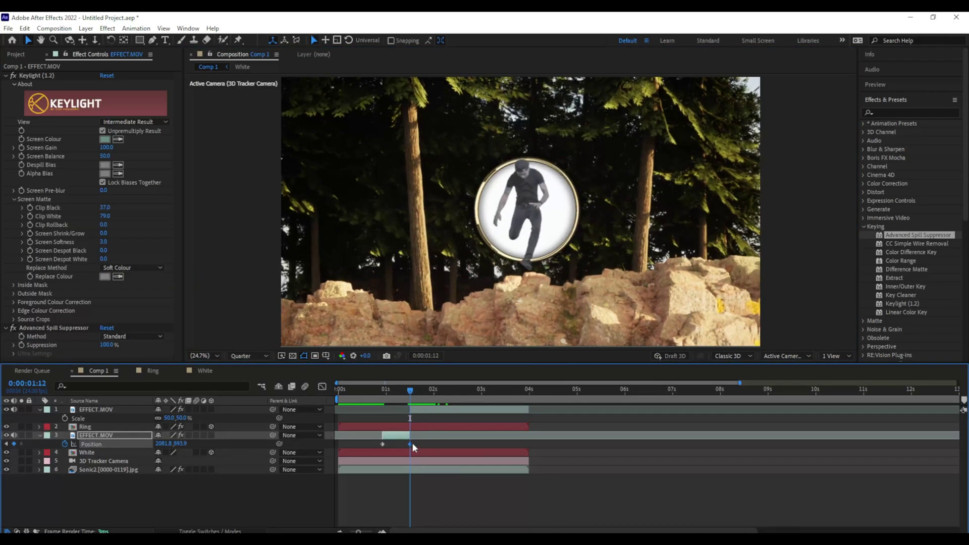
Copy the 0:00:01:12 Position keyframe to the EFFECT.MOV layer above the Ring, replacing that layer's old Position keyframe
key(ctrl+c)
click(424, 409)
key(p)
click(382, 419)
key(Delete)
key(ctrl+v)
Lower the performer to Position 2081.8, 1051.7 at 0:00:02:02 on the EFFECT.MOV layer above the Ring
drag(410, 393, 436, 409)
drag(538, 248, 538, 267)
drag(437, 390, 404, 410)
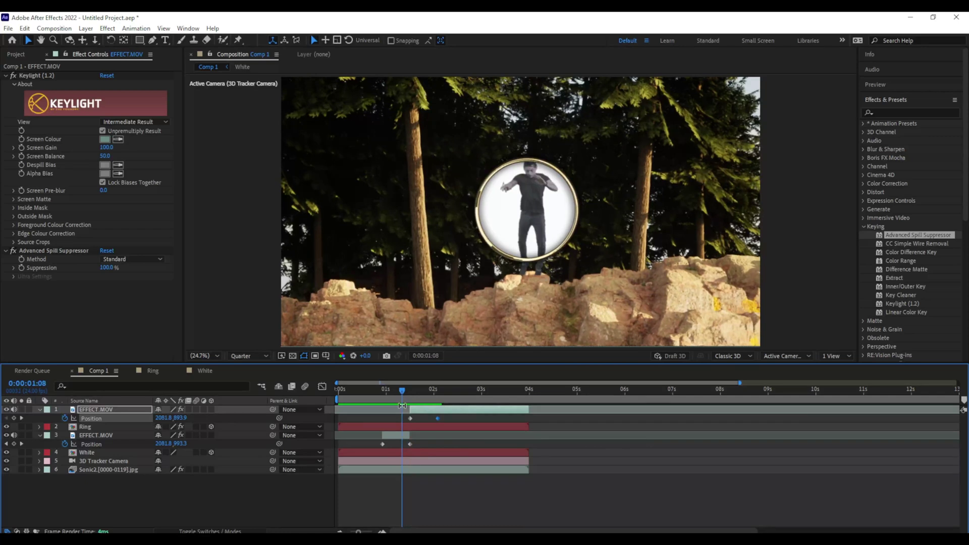
Duplicate the EFFECT.MOV layer beneath the Ring, move the copy to the top of the stack, and shorten its mask to cover only the upper half
click(406, 439)
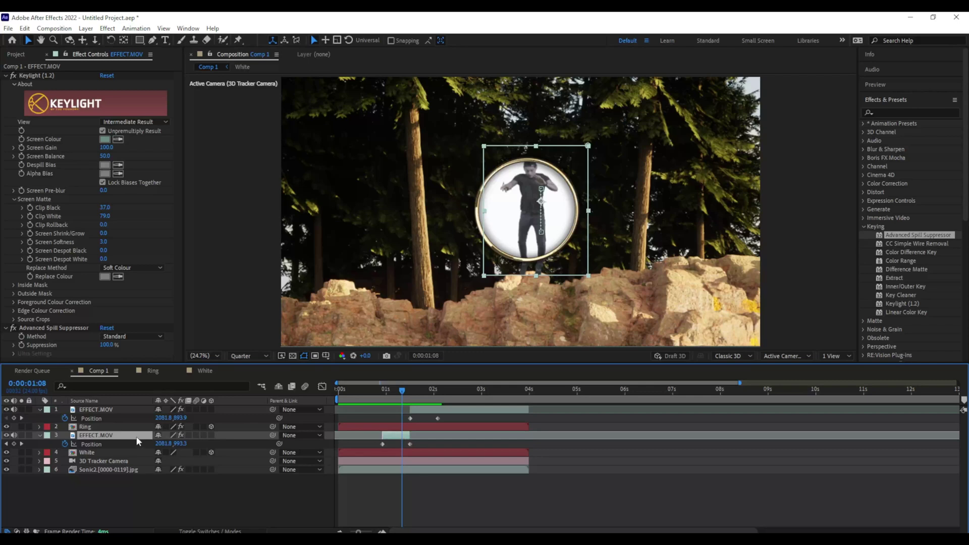
key(ctrl+d)
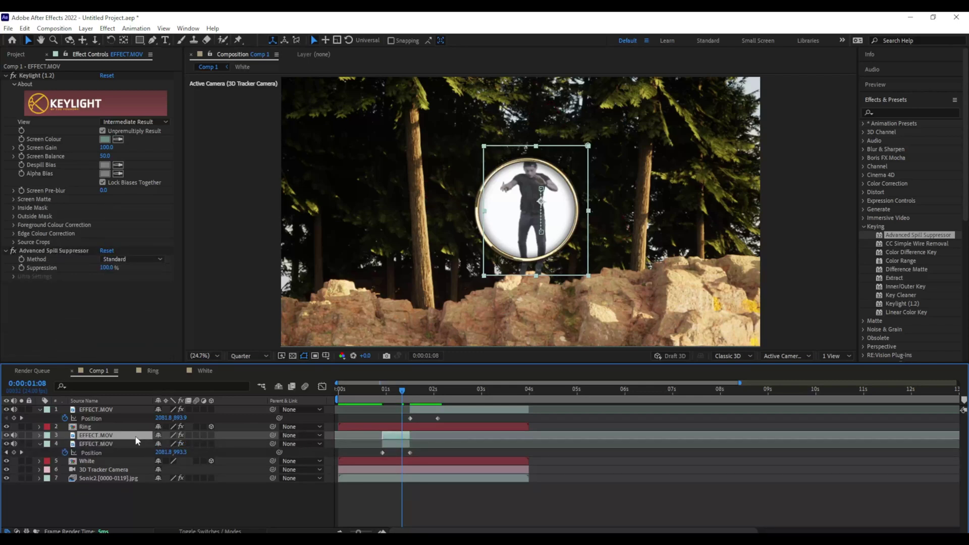
drag(137, 440, 140, 410)
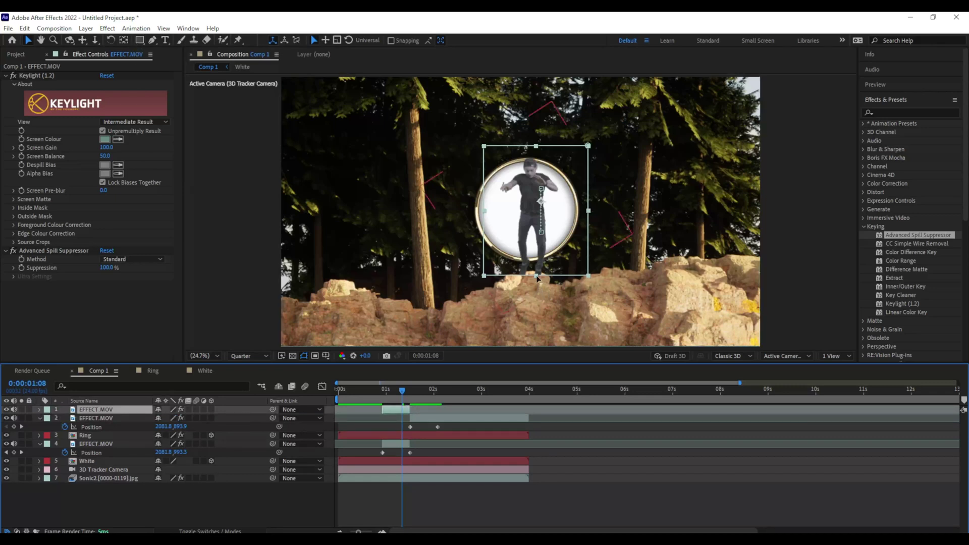
drag(536, 274, 542, 214)
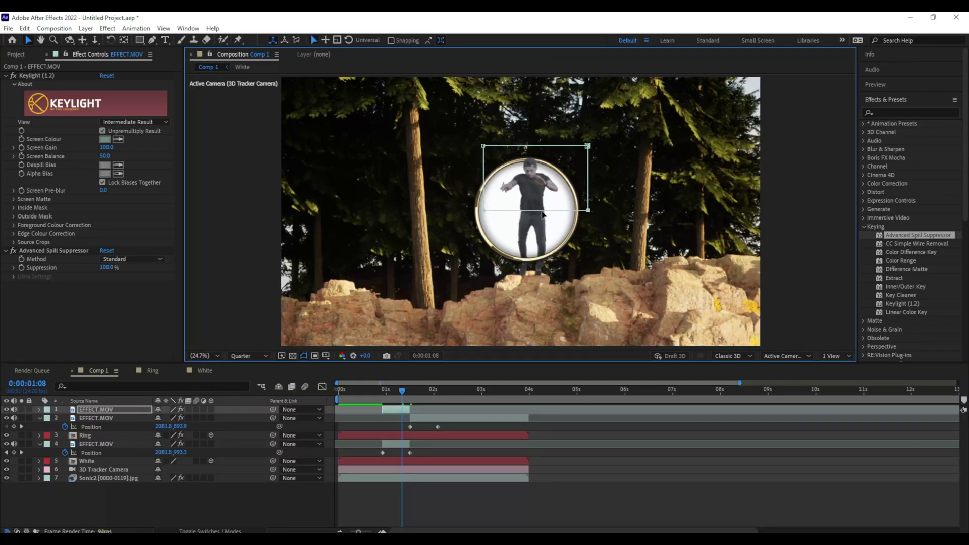
mouse_move(403, 394)
mouse_down()
mouse_move(384, 392)
mouse_move(441, 402)
mouse_move(389, 402)
mouse_up()
Apply Easy Ease to both Position keyframes of the topmost EFFECT.MOV layer
click(403, 413)
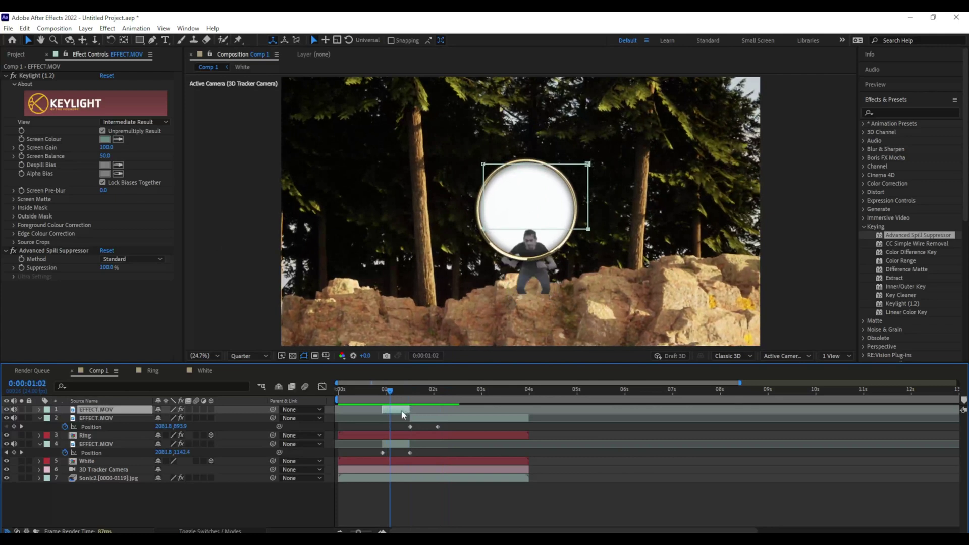
key(p)
right_click(410, 418)
mouse_move(505, 411)
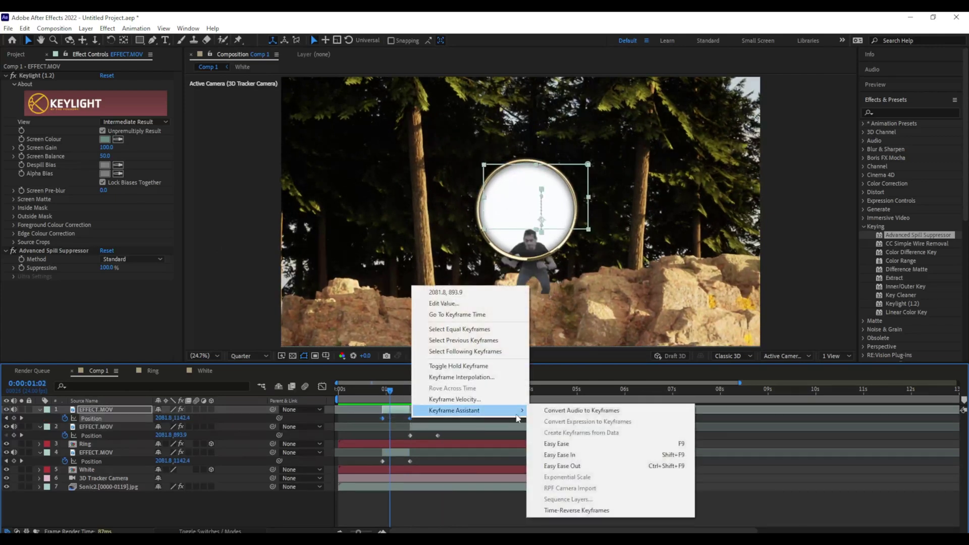
click(561, 448)
Apply Easy Ease to both Position keyframes of the EFFECT.MOV layer directly above the Ring
drag(401, 434, 444, 436)
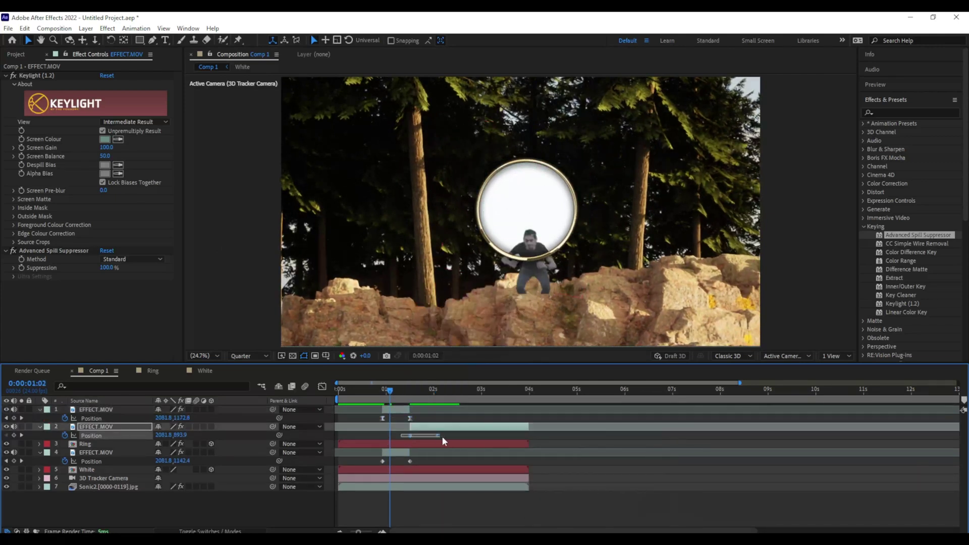
right_click(437, 434)
mouse_move(492, 429)
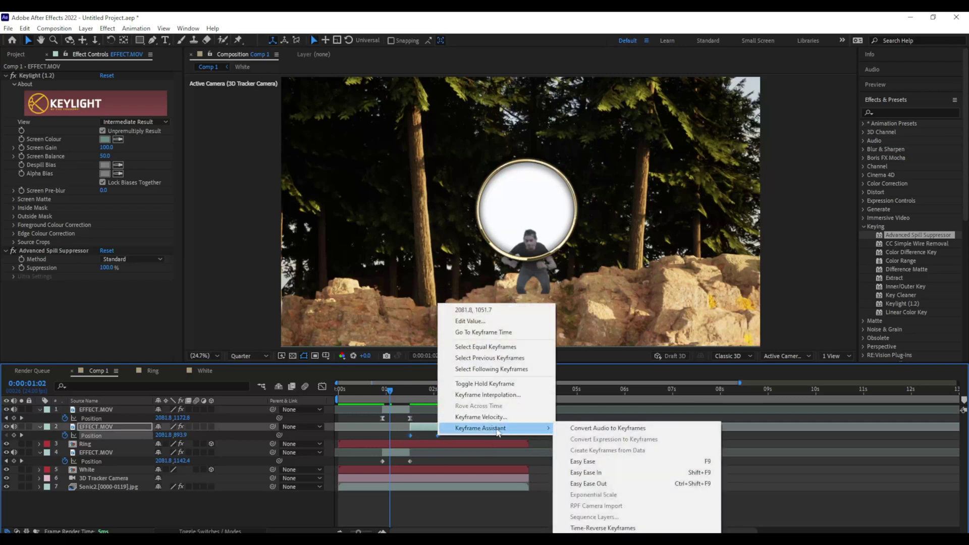
click(584, 461)
Apply Easy Ease to both Position keyframes of the EFFECT.MOV layer beneath the Ring, and preview the jump
drag(373, 460, 414, 462)
right_click(410, 461)
mouse_move(459, 460)
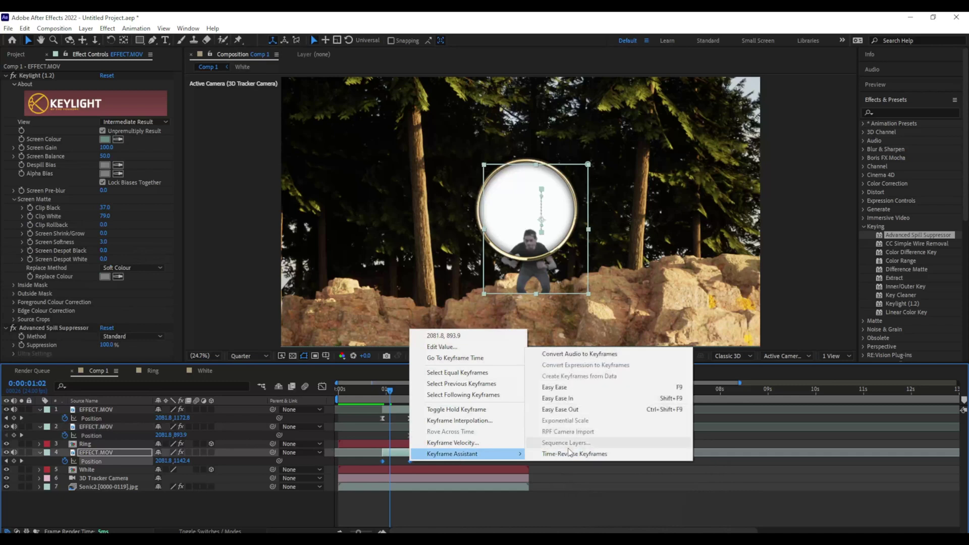
click(572, 388)
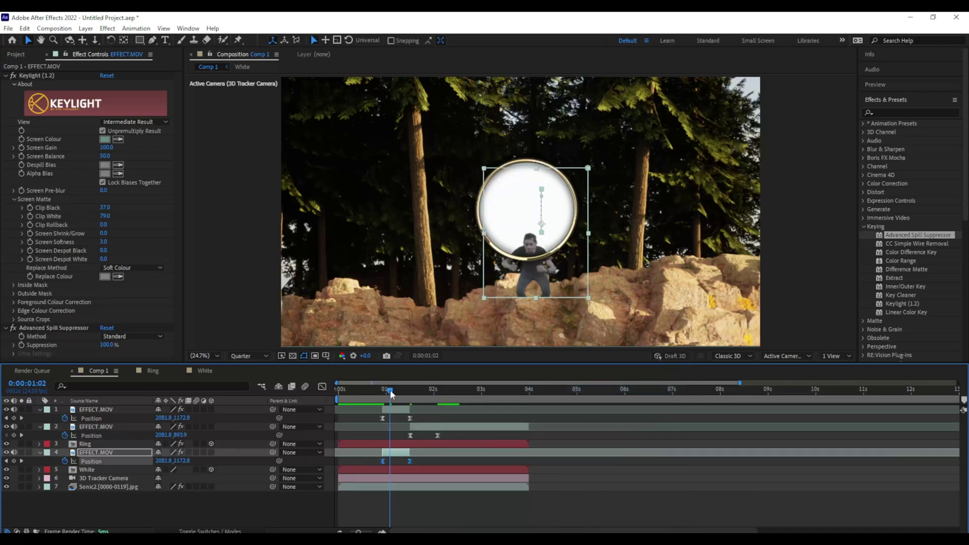
drag(391, 393, 376, 391)
key(space)
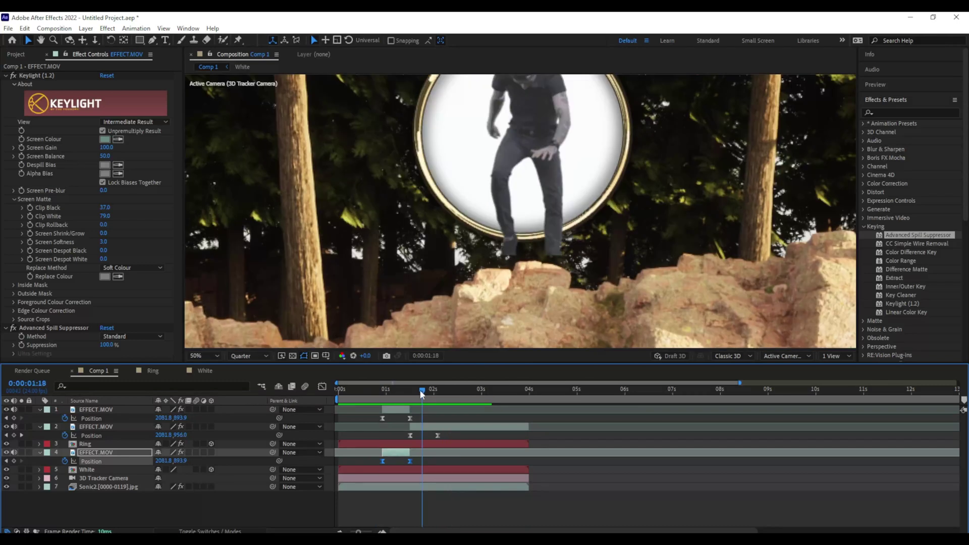
Check the performer's landing at 0:00:02:02, choose the Pen tool, and duplicate the Sonic2 forest footage layer
drag(420, 390, 425, 392)
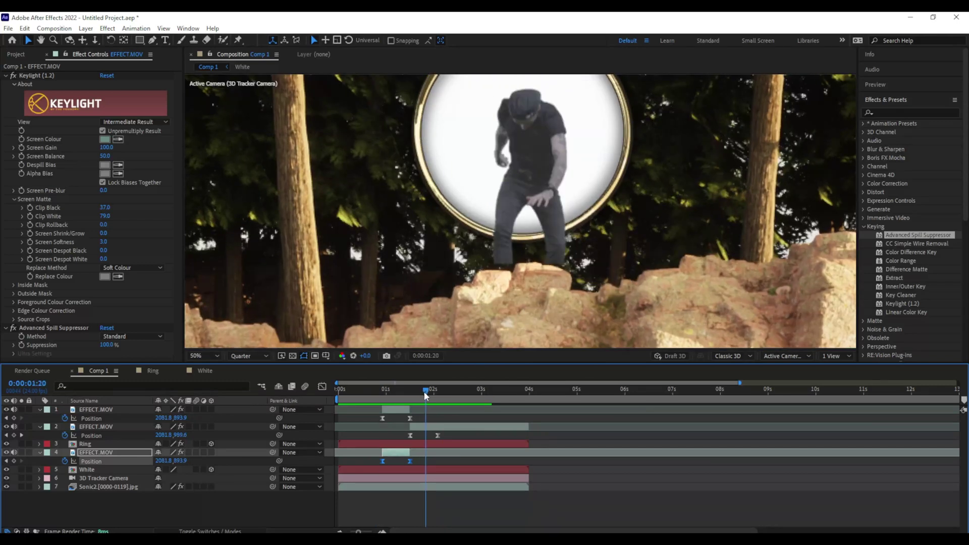
click(438, 393)
click(447, 427)
scroll(498, 285, up, 1)
scroll(499, 285, down, 1)
click(153, 41)
click(472, 281)
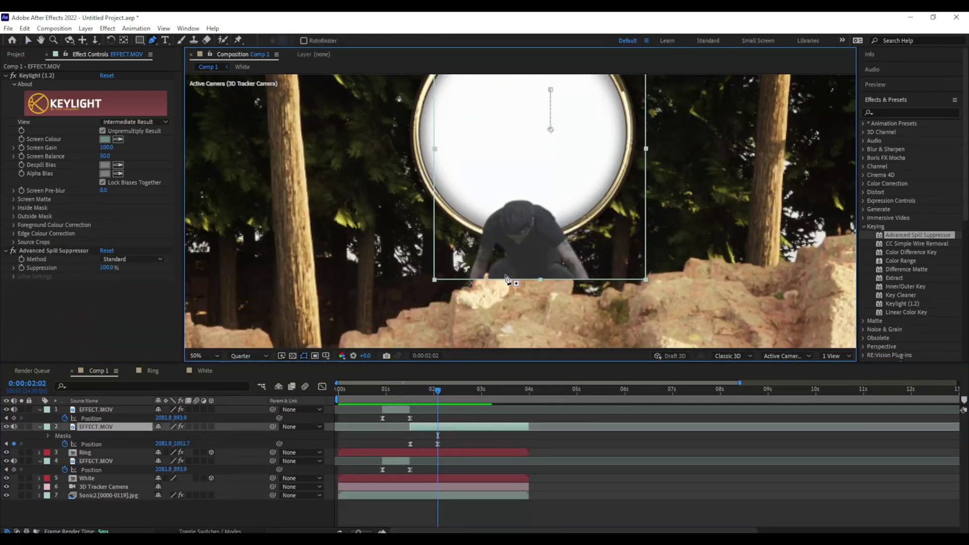
click(445, 495)
key(ctrl+d)
key(comma)
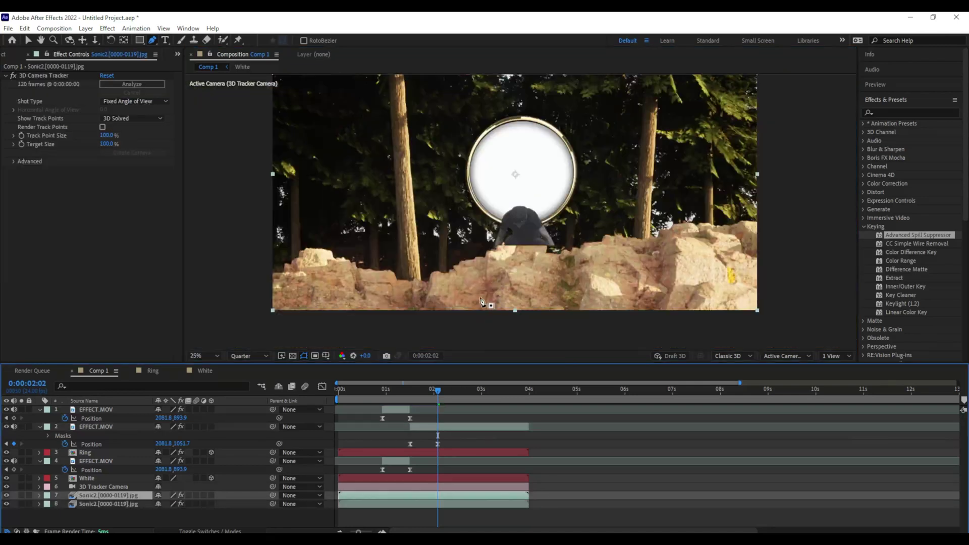
Draw a mask along the rock edge below the ring on the forest copy at 0:00:02:00, and move that layer to the top of the stack
key(period)
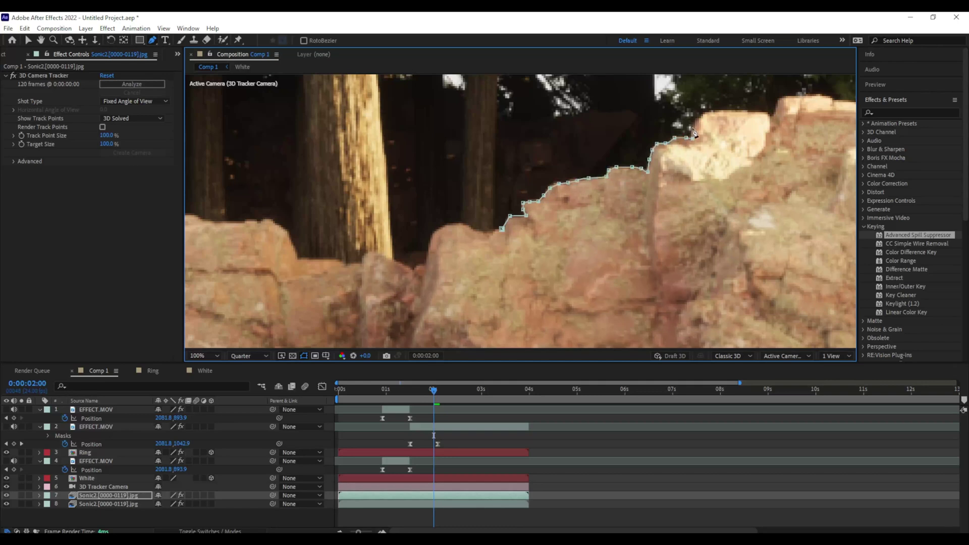
drag(779, 108, 441, 176)
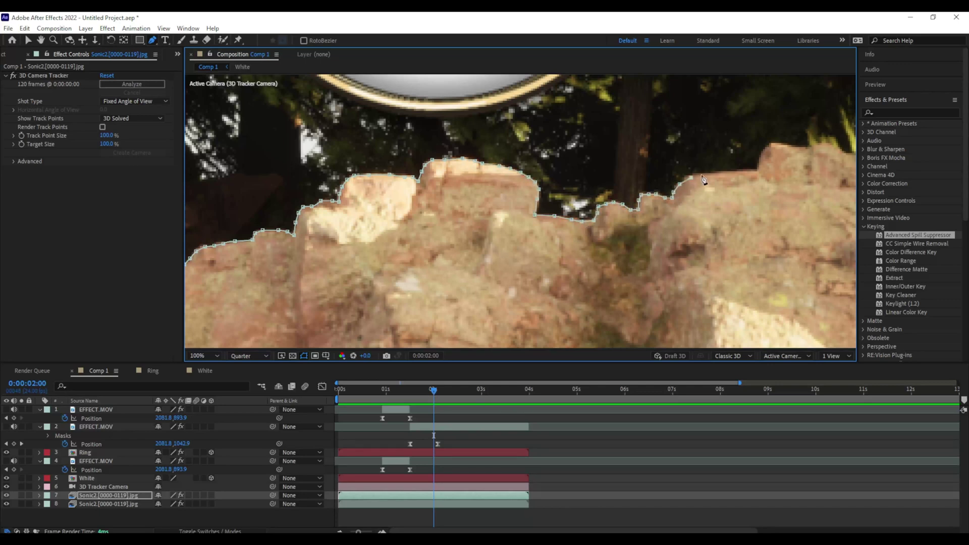
scroll(736, 287, down, 6)
drag(95, 496, 107, 410)
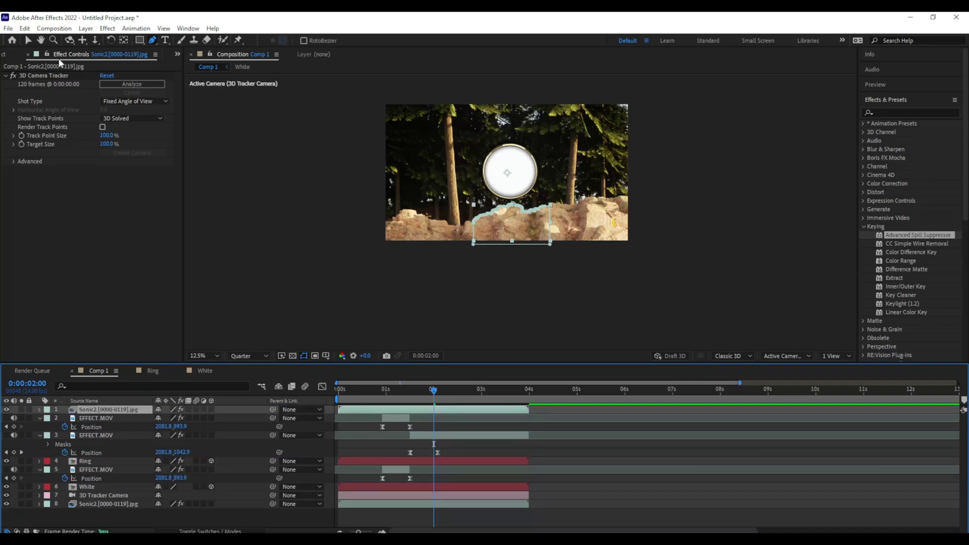
click(30, 41)
click(367, 272)
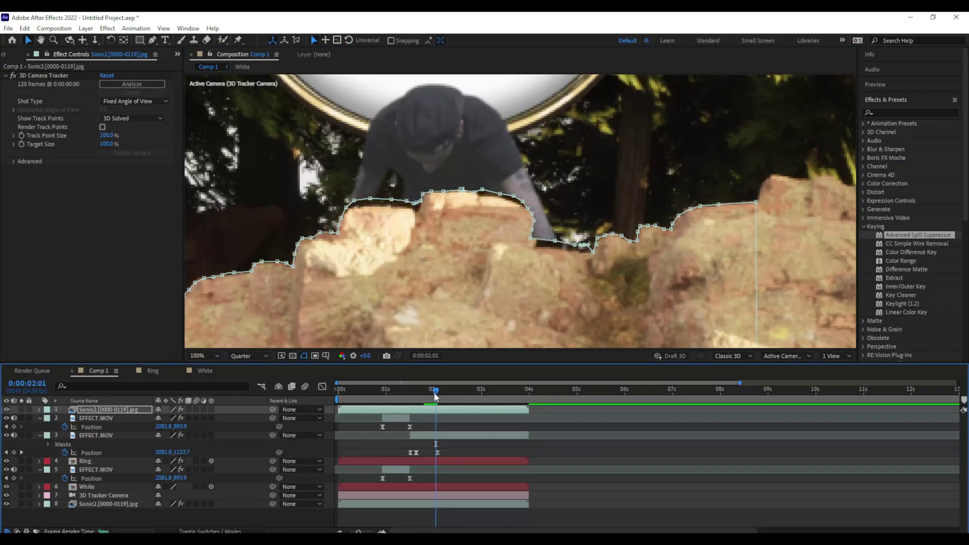
Enable Mask Path keyframing for Mask 1 on the top forest layer and nudge the mask down onto the rock edge slightly before 0:00:02:00
drag(436, 394, 429, 396)
click(39, 410)
click(57, 427)
click(74, 435)
double_click(354, 202)
drag(353, 202, 353, 204)
Shift the rock mask down to match the rock edge at 0:00:02:02
drag(429, 392, 437, 392)
double_click(452, 192)
drag(452, 192, 453, 198)
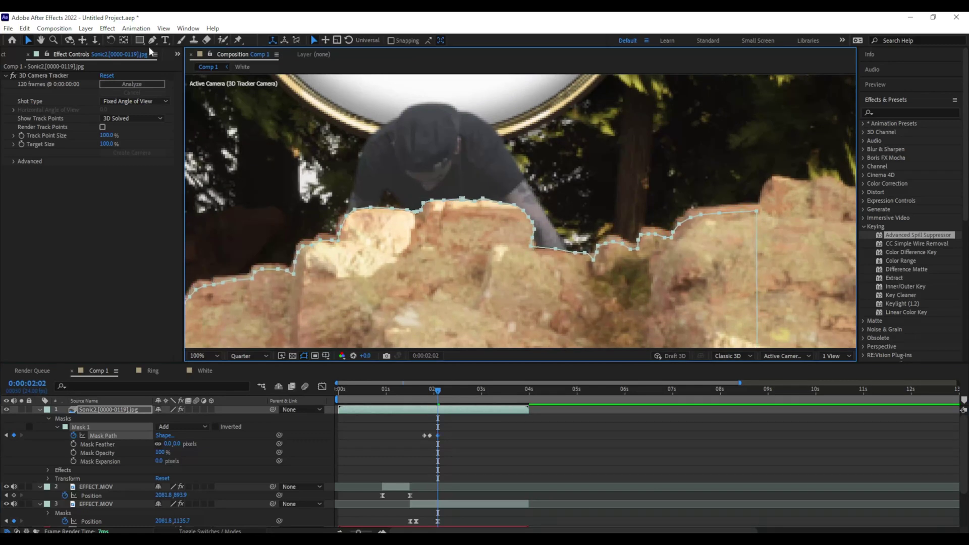
key(comma)
scroll(638, 287, up, 1)
Shift the top forest layer's rock mask up to match the rock edge at an earlier frame of the landing
click(119, 487)
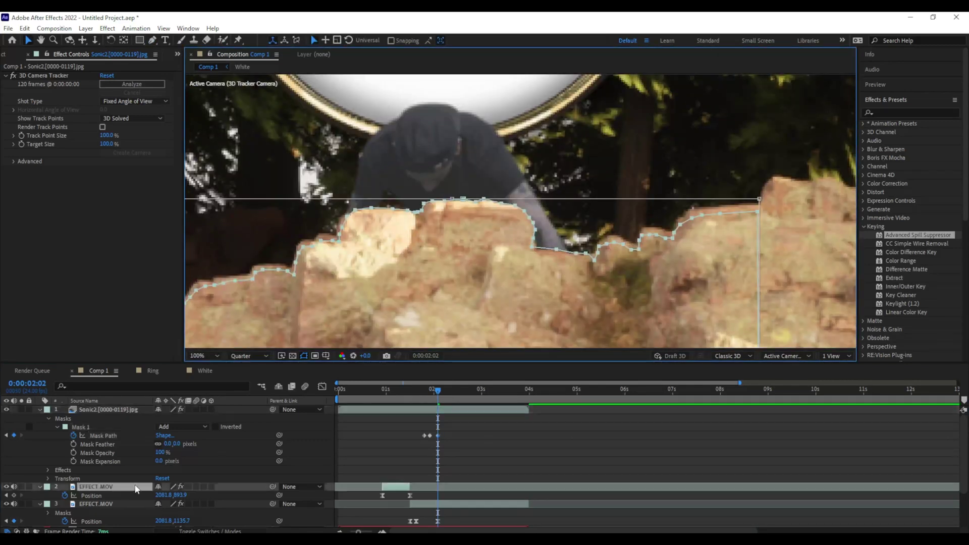
click(120, 410)
drag(438, 392, 420, 394)
double_click(498, 194)
drag(498, 195, 499, 191)
drag(421, 394, 427, 402)
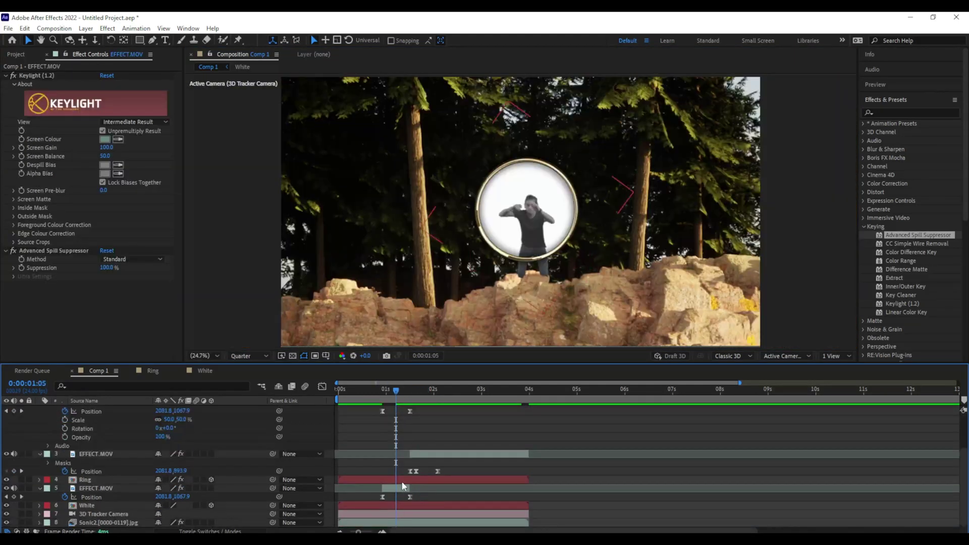
Pre-compose the EFFECT.MOV layer beneath the Ring as Jump 1 and delete its existing Mask 1
click(403, 490)
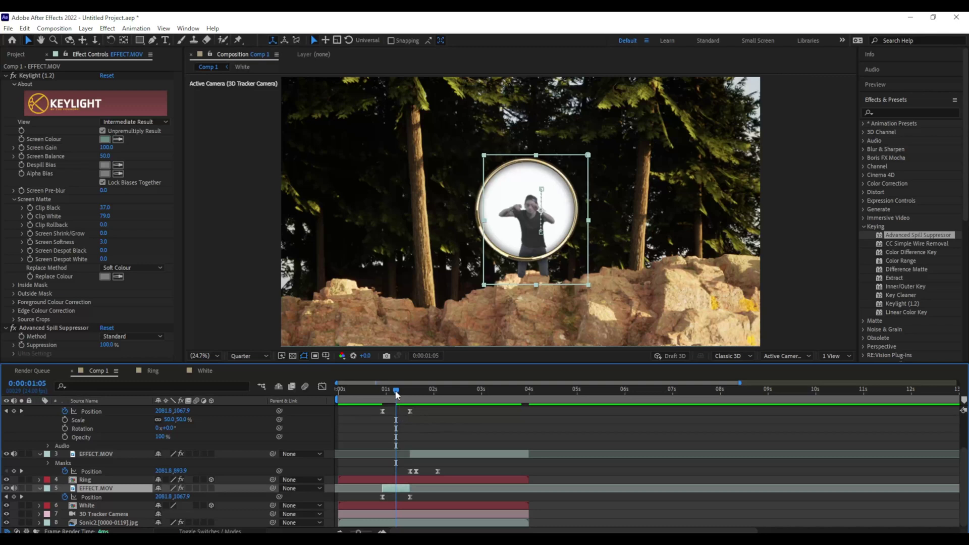
mouse_move(397, 395)
mouse_down()
mouse_move(387, 392)
mouse_move(411, 404)
mouse_move(392, 405)
mouse_up()
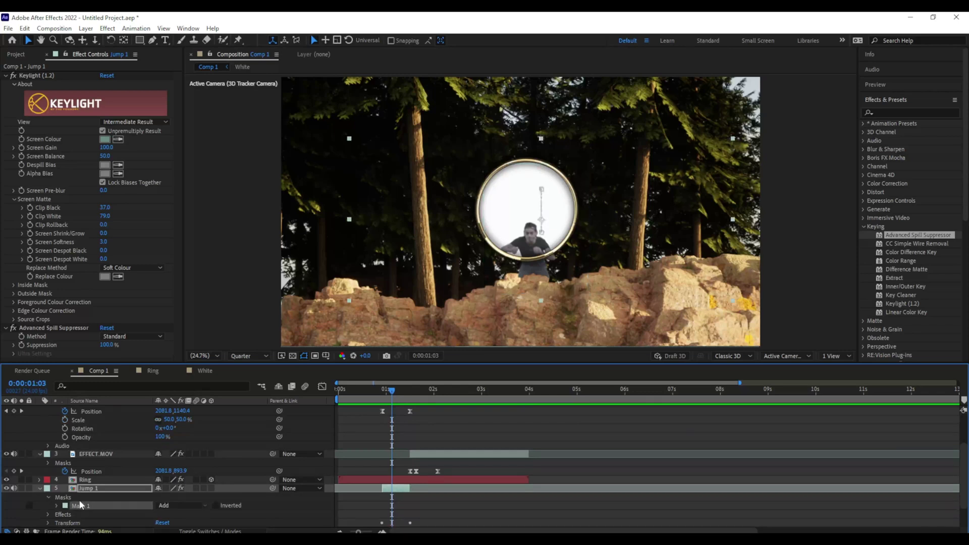
key(Delete)
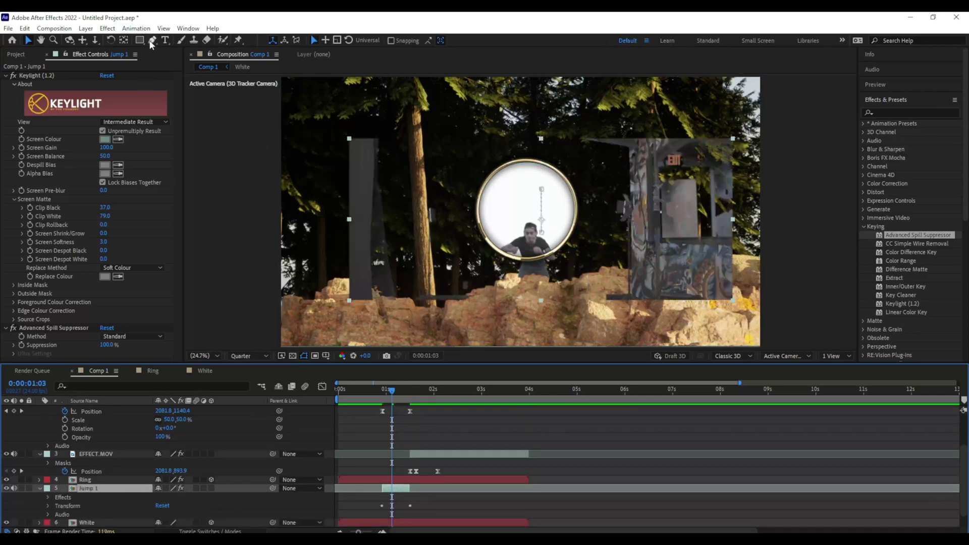
Draw a circular mask on Jump 1 with the Ellipse tool, matching the ring's outline at 0:00:01:03
drag(142, 42, 172, 63)
drag(479, 162, 497, 187)
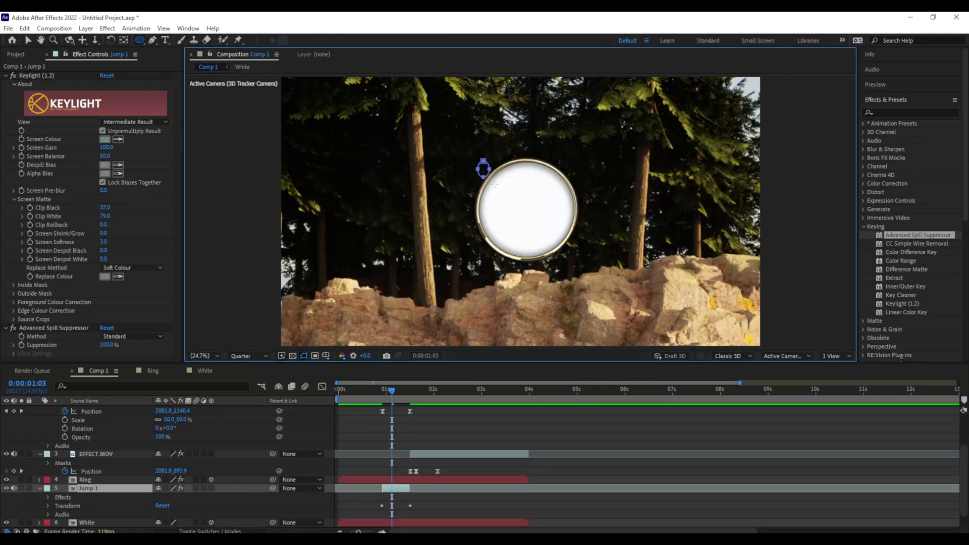
drag(574, 259, 577, 261)
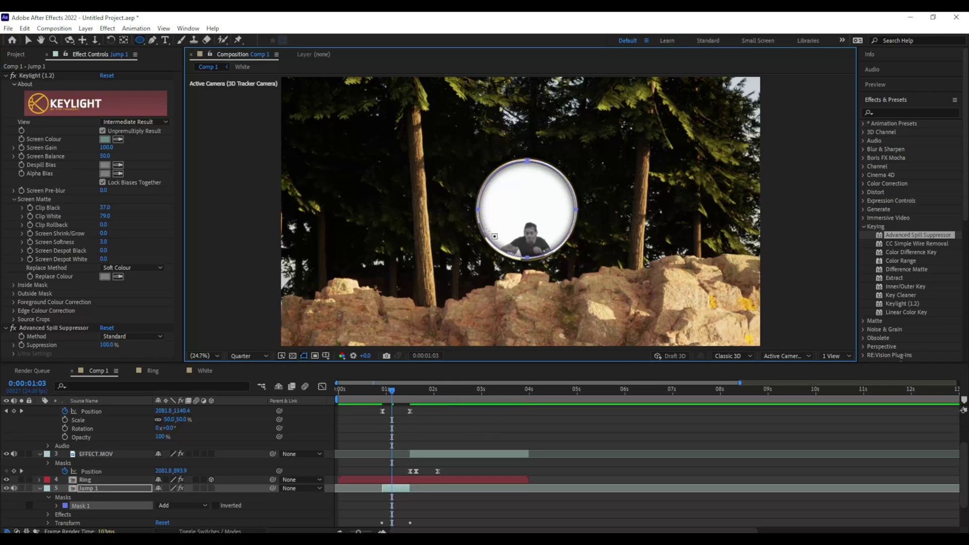
Enable Mask Path keyframing for Jump 1's circular mask at 0:00:00:22
drag(393, 395, 383, 397)
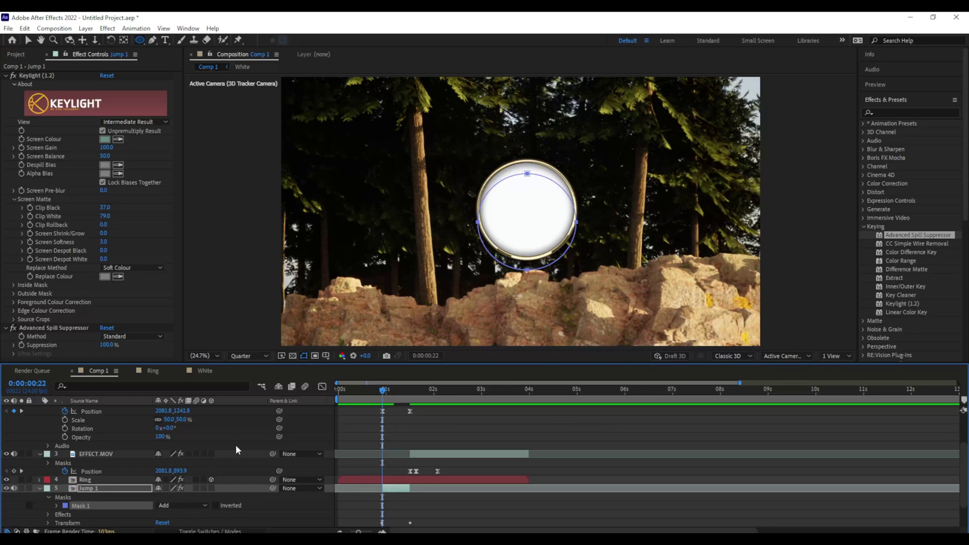
click(57, 505)
scroll(56, 504, down, 1)
click(74, 498)
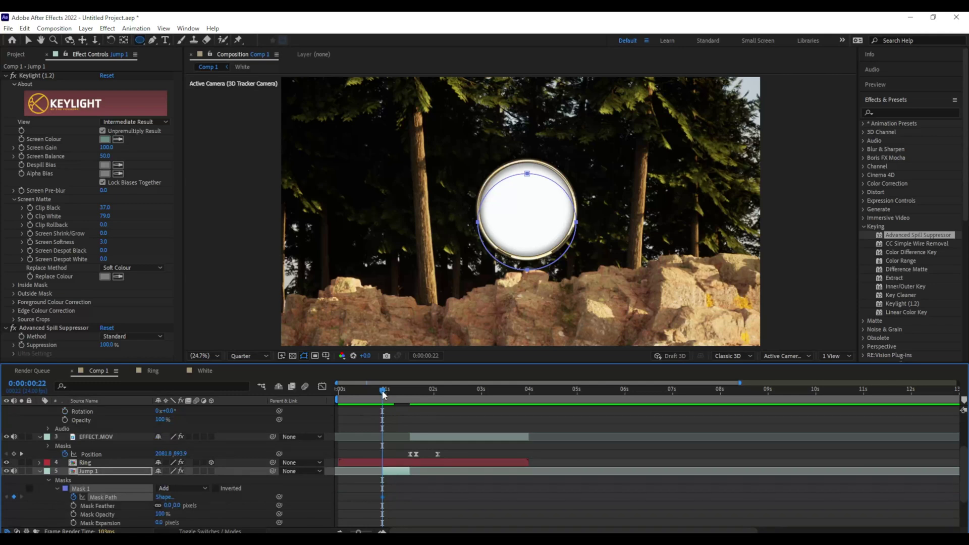
Reposition Jump 1's circular mask over the ring at two further frames of the jump
key(v)
drag(384, 395, 395, 394)
drag(527, 259, 529, 262)
drag(396, 395, 406, 394)
drag(527, 259, 528, 261)
Try to lower the performer at 0:00:03:02 on the EFFECT.MOV layer directly above the Ring
drag(407, 393, 486, 403)
click(564, 252)
click(534, 282)
click(100, 419)
click(528, 236)
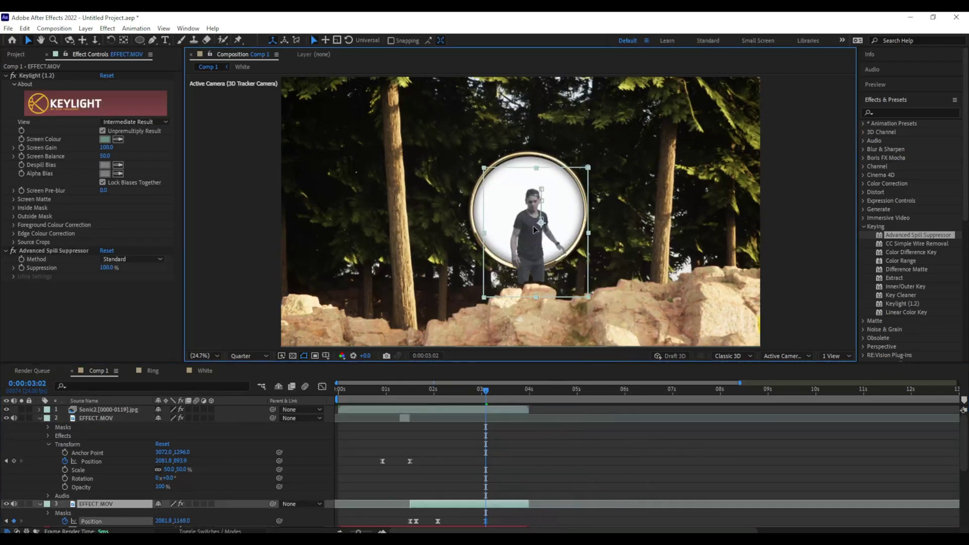
Check the jump back to 0:00:01:12 and set the Mask Feather of the top forest layer's rock mask to 20 pixels
click(104, 410)
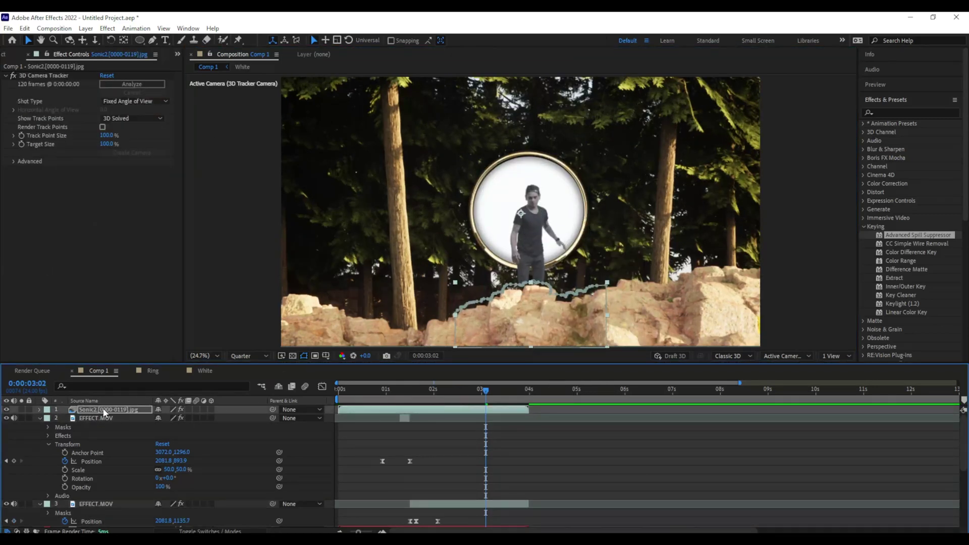
drag(486, 392, 420, 393)
click(96, 419)
drag(419, 392, 411, 441)
click(83, 412)
click(40, 410)
click(177, 444)
text(20)
key(Return)
click(247, 214)
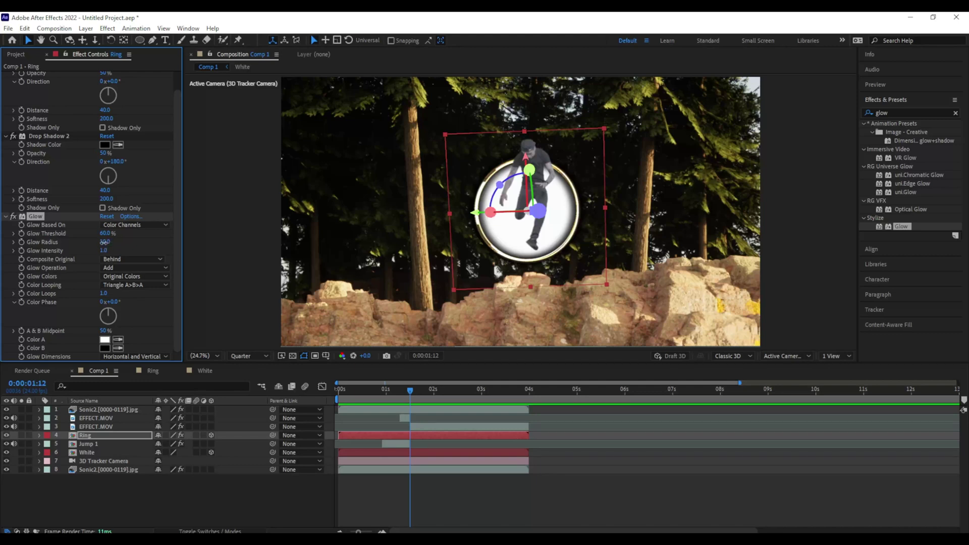
On the Ring layer's Glow, set Glow Radius to 200, Color A to a saturated golden yellow, and Glow Intensity to 2.5
click(104, 339)
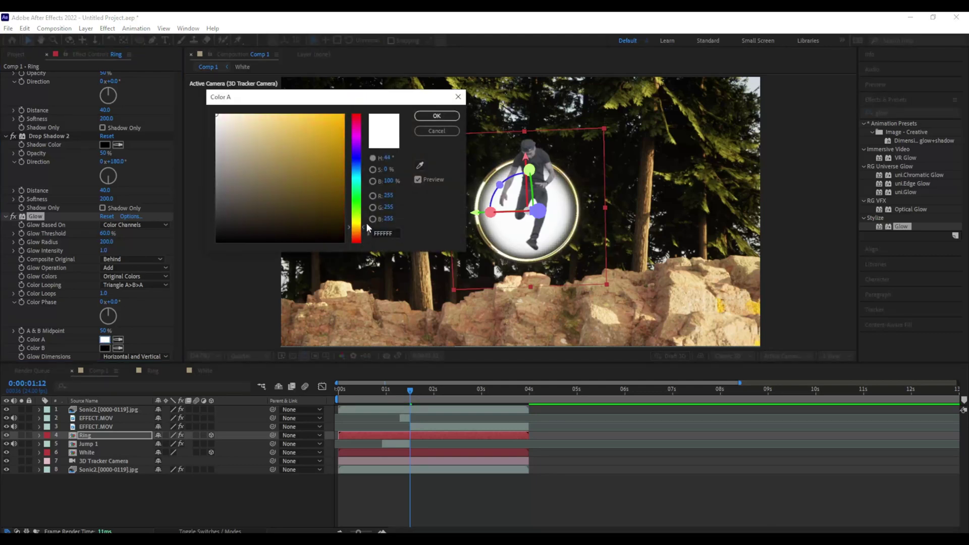
click(344, 114)
click(436, 117)
click(132, 260)
click(105, 234)
drag(104, 251, 116, 253)
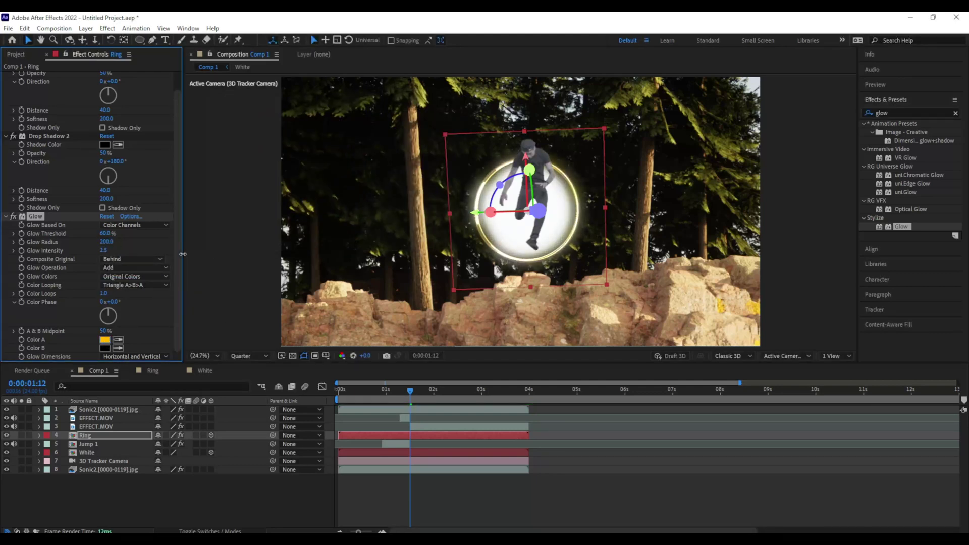
On the Ring layer's Glow, set Glow Radius to 150 and Glow Intensity to 1
click(106, 242)
text(15)
drag(428, 391, 471, 403)
Set the Opacity of both Drop Shadow effects on the Ring layer to 20%
click(103, 153)
text(20)
key(Return)
scroll(104, 147, up, 1)
click(103, 93)
text(20)
key(Return)
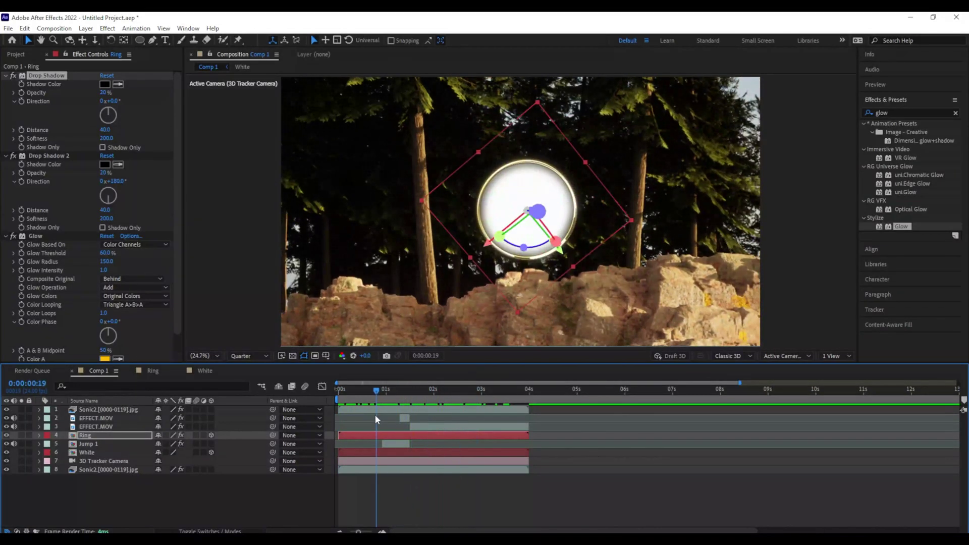
Add an adjustment layer above all other layers in Comp 1 and rename it Lens Flare
right_click(130, 502)
mouse_move(191, 383)
click(301, 463)
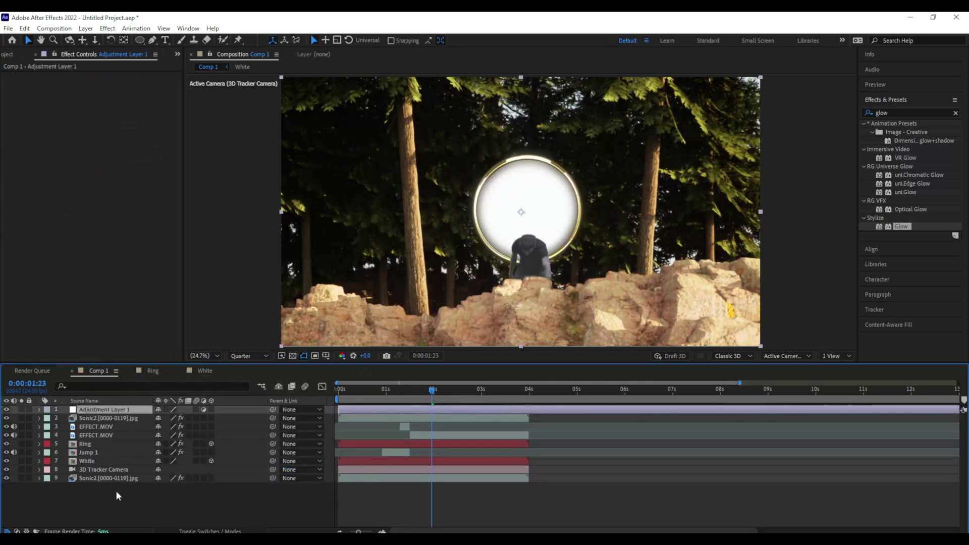
key(s)
key(n)
key(g)
key(space)
key(space)
right_click(126, 412)
click(146, 405)
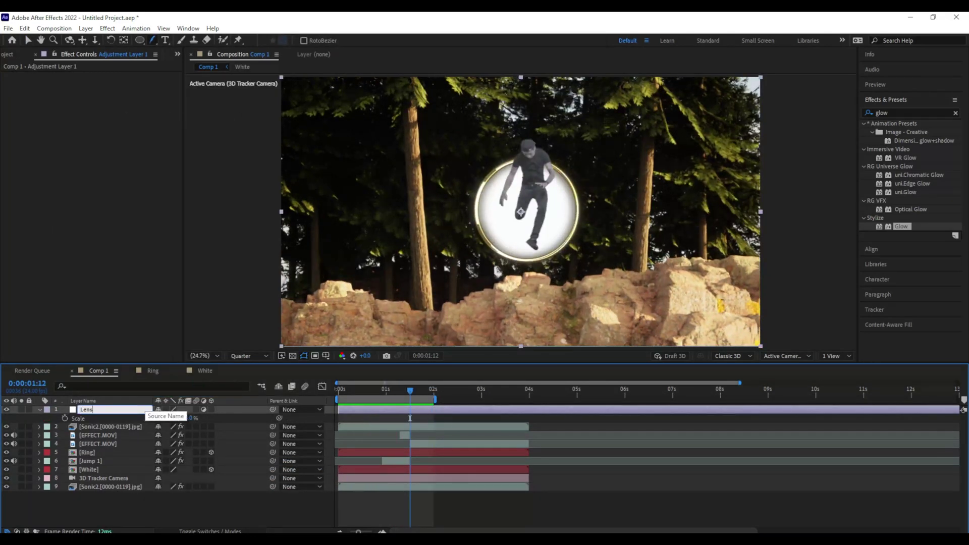
Apply the Lens Flare effect at the ring's upper-left edge on the Lens Flare layer scaled to 119%, with Blend With Original at 20%
drag(411, 390, 366, 391)
click(939, 113)
text(lens)
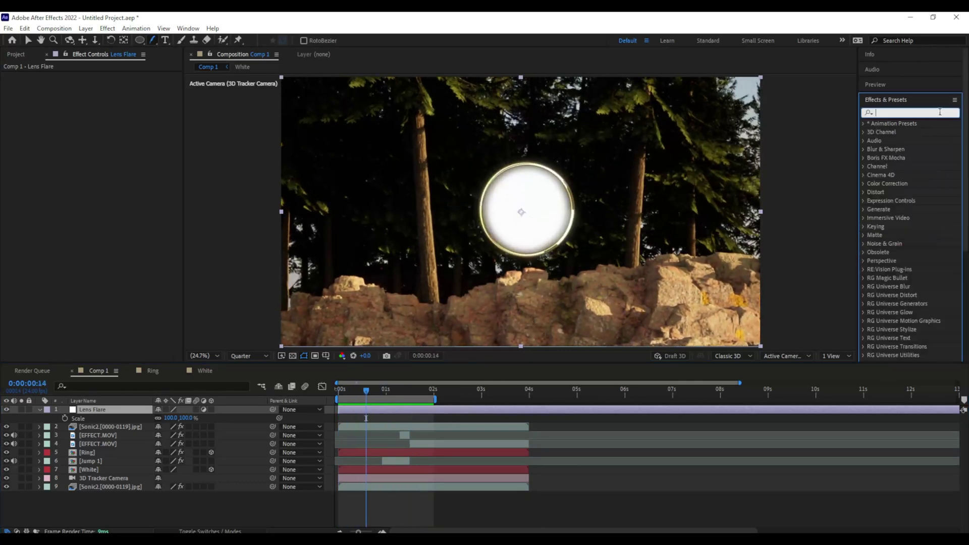
drag(158, 369, 120, 410)
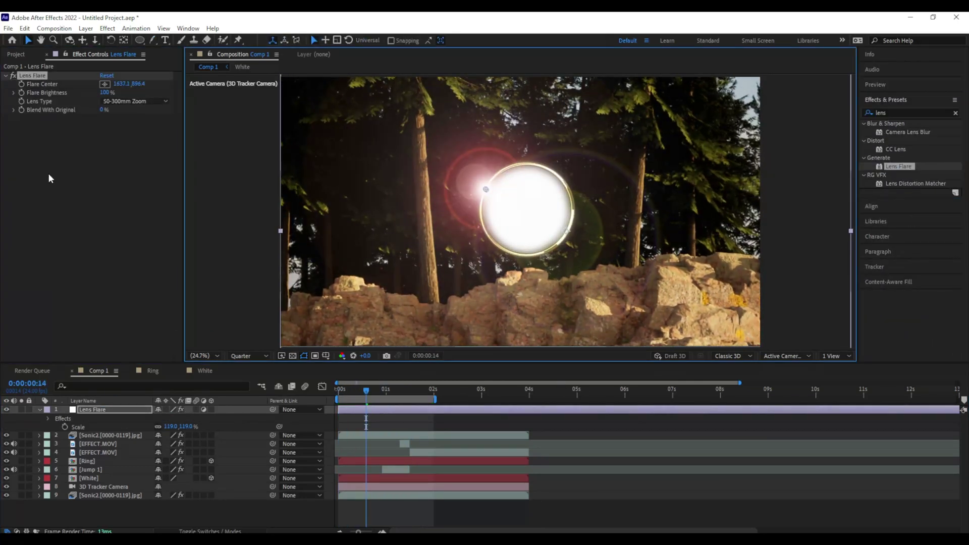
drag(103, 110, 102, 114)
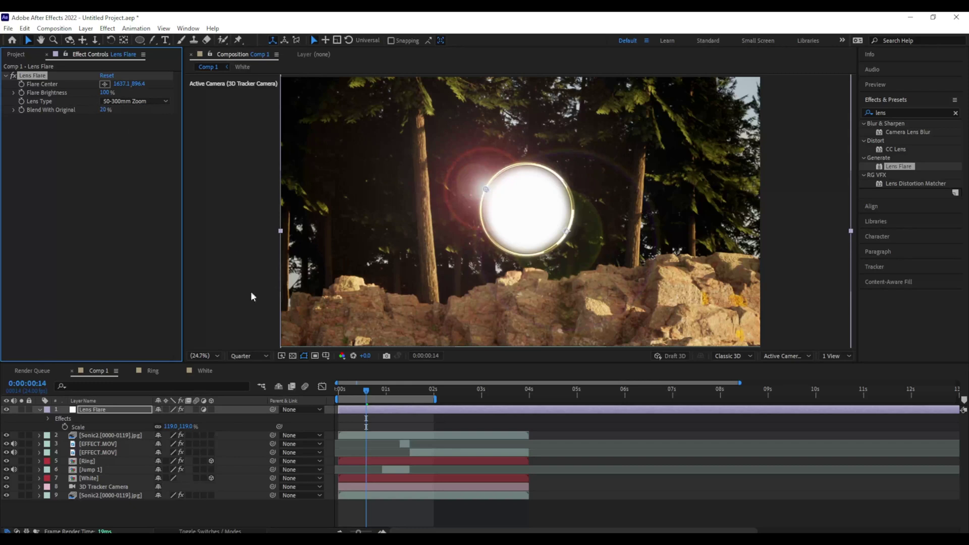
Keyframe Flare Center at 0:00:00:10 and 0:00:00:18 so the flare follows the growing ring's upper-left edge
mouse_move(366, 392)
mouse_down()
mouse_move(339, 395)
mouse_move(357, 398)
mouse_up()
click(20, 83)
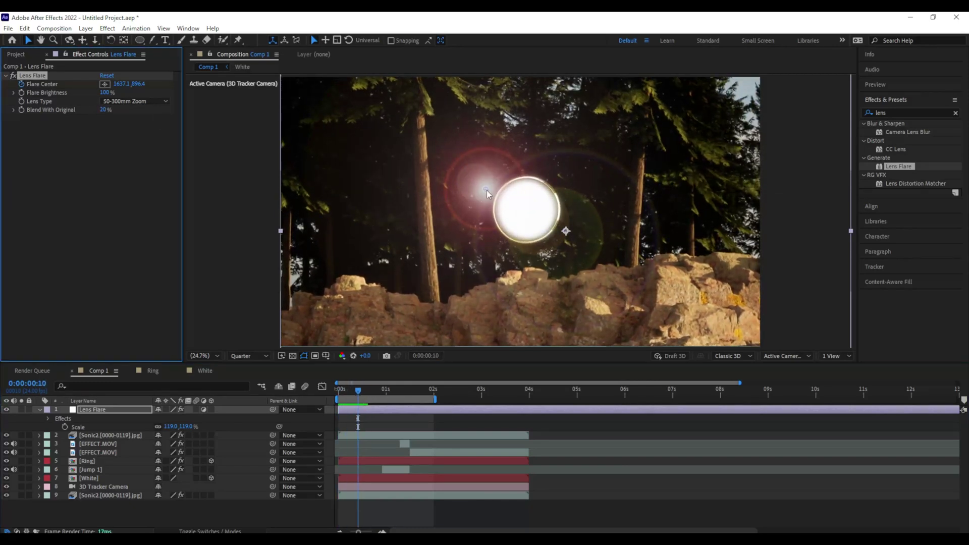
drag(489, 192, 499, 198)
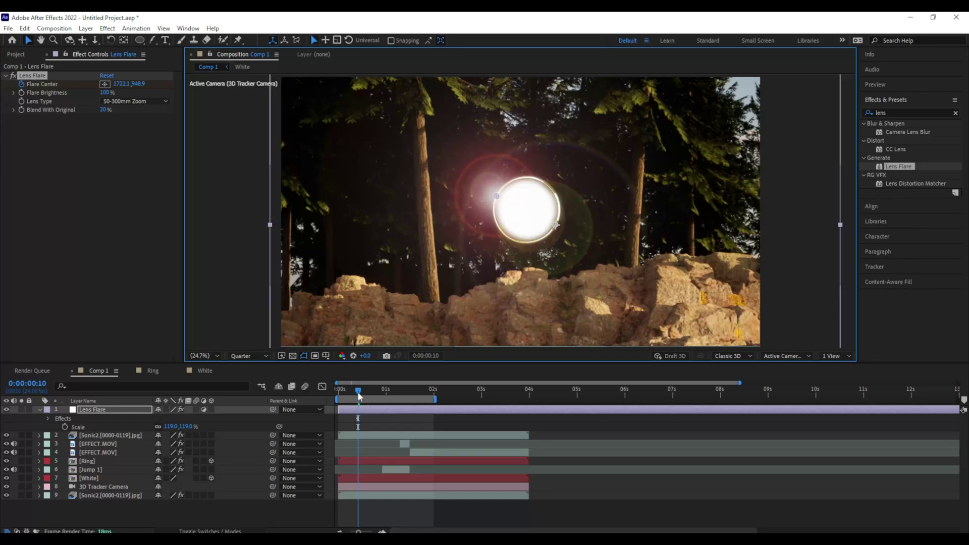
drag(360, 397, 374, 397)
drag(496, 197, 488, 191)
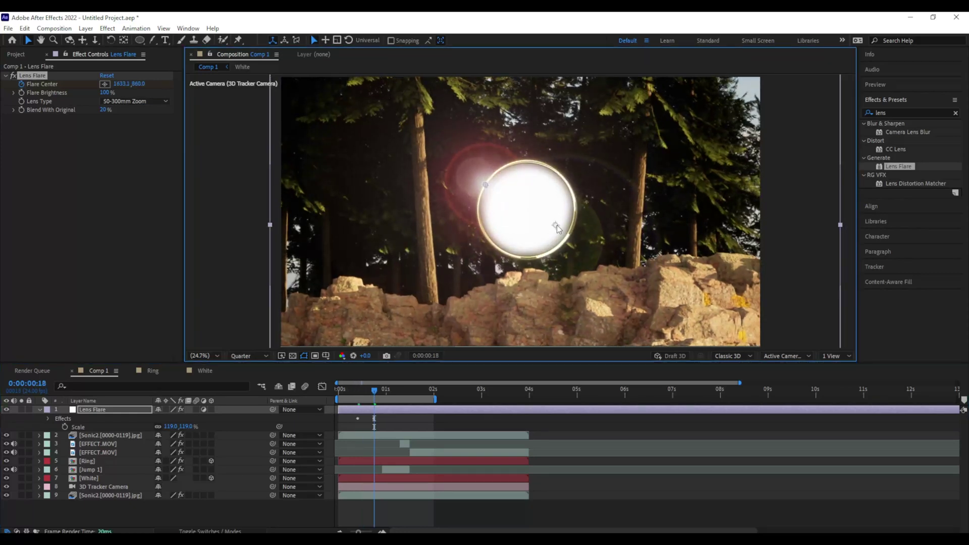
Keyframe the Lens Flare layer's Opacity from 0% at 0:00:00:08 to 100% at 0:00:00:10 and preview the fade-in
drag(374, 397, 352, 398)
key(t)
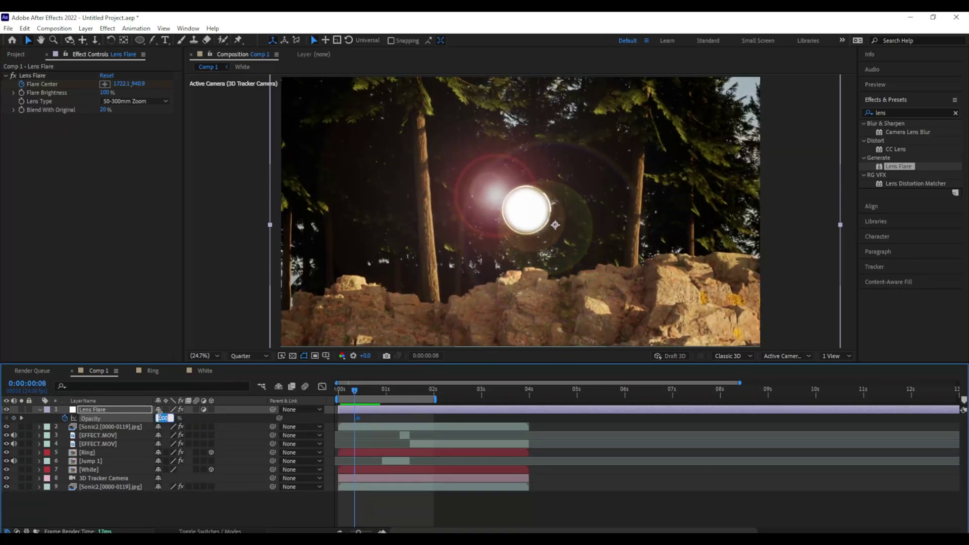
text(0)
key(Return)
key(space)
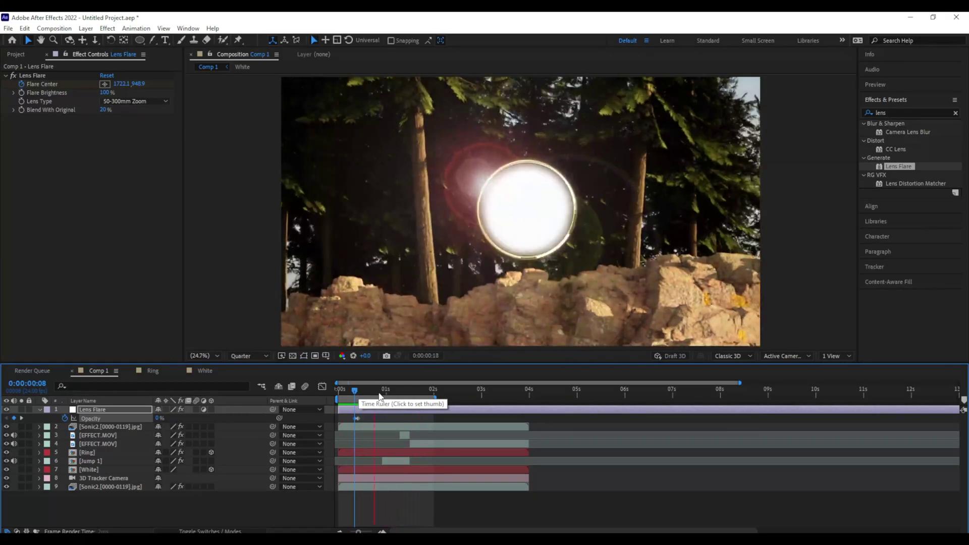
key(space)
Move the Lens Flare layer's 100% Opacity keyframe to 0:00:00:15 and preview the slower fade-in
drag(383, 395, 362, 399)
key(Page_Down)
key(Page_Down)
key(Page_Down)
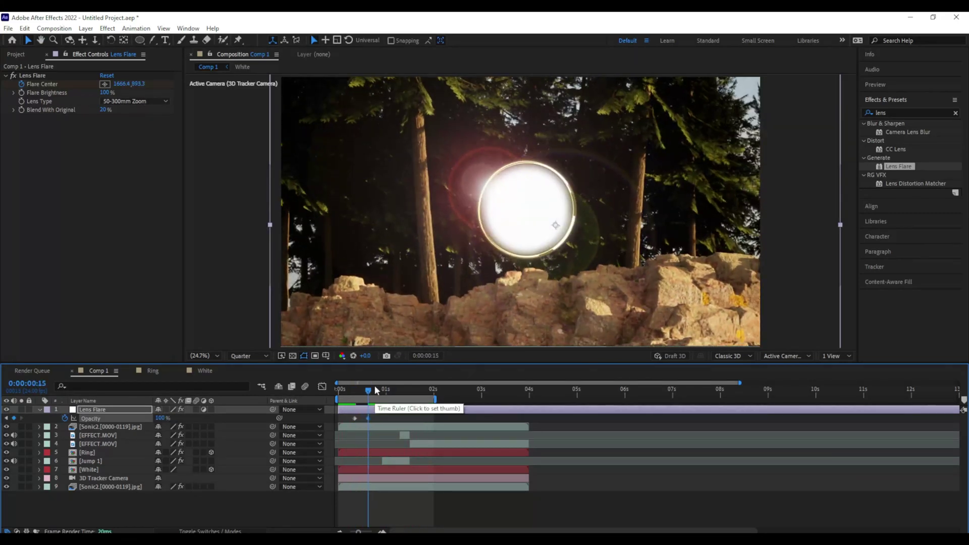
key(space)
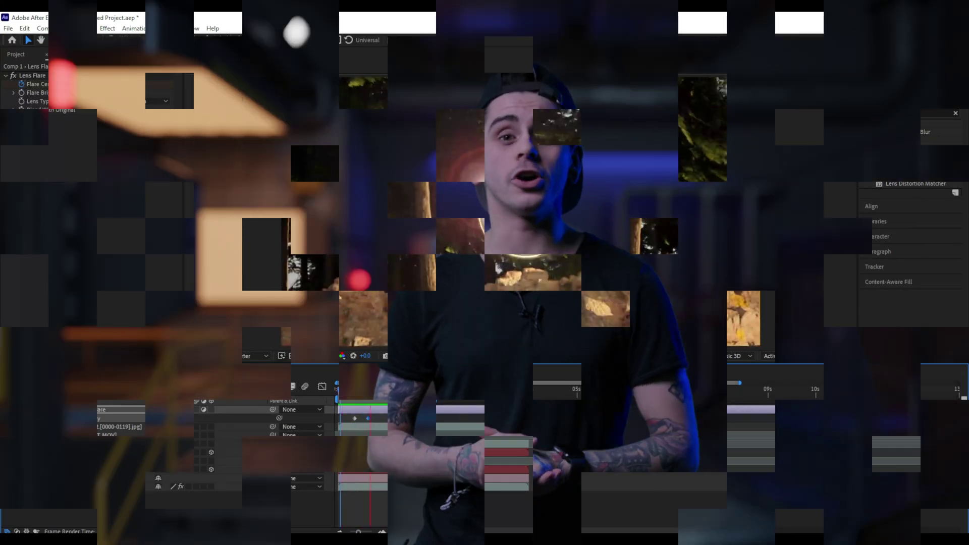